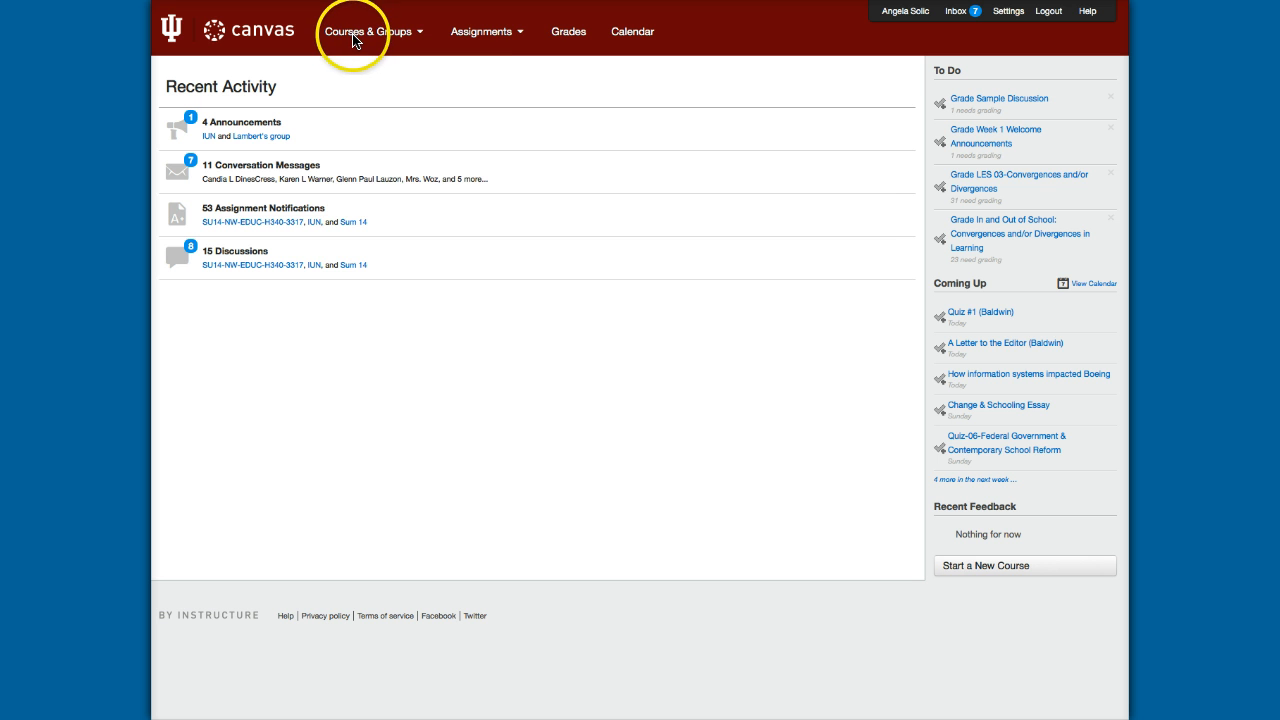
# Open the instructor's practice course and go to its assignments page.
pyautogui.click(351, 38)
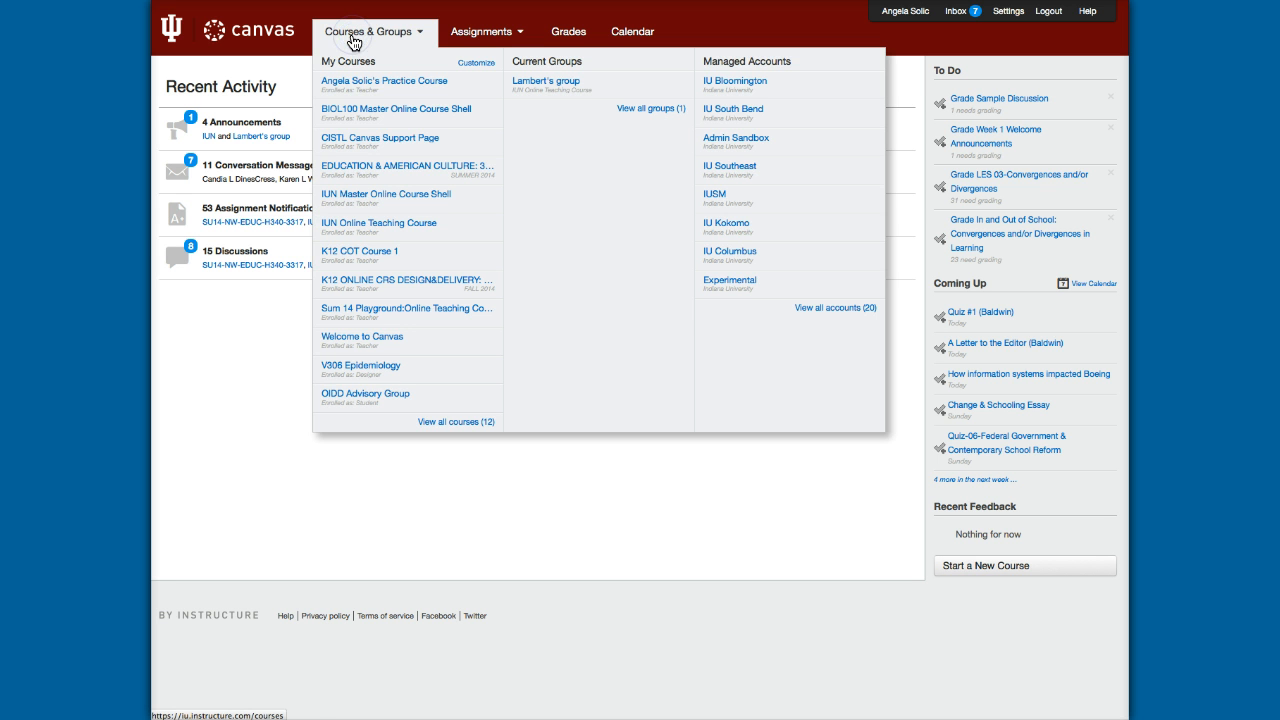
pyautogui.click(350, 85)
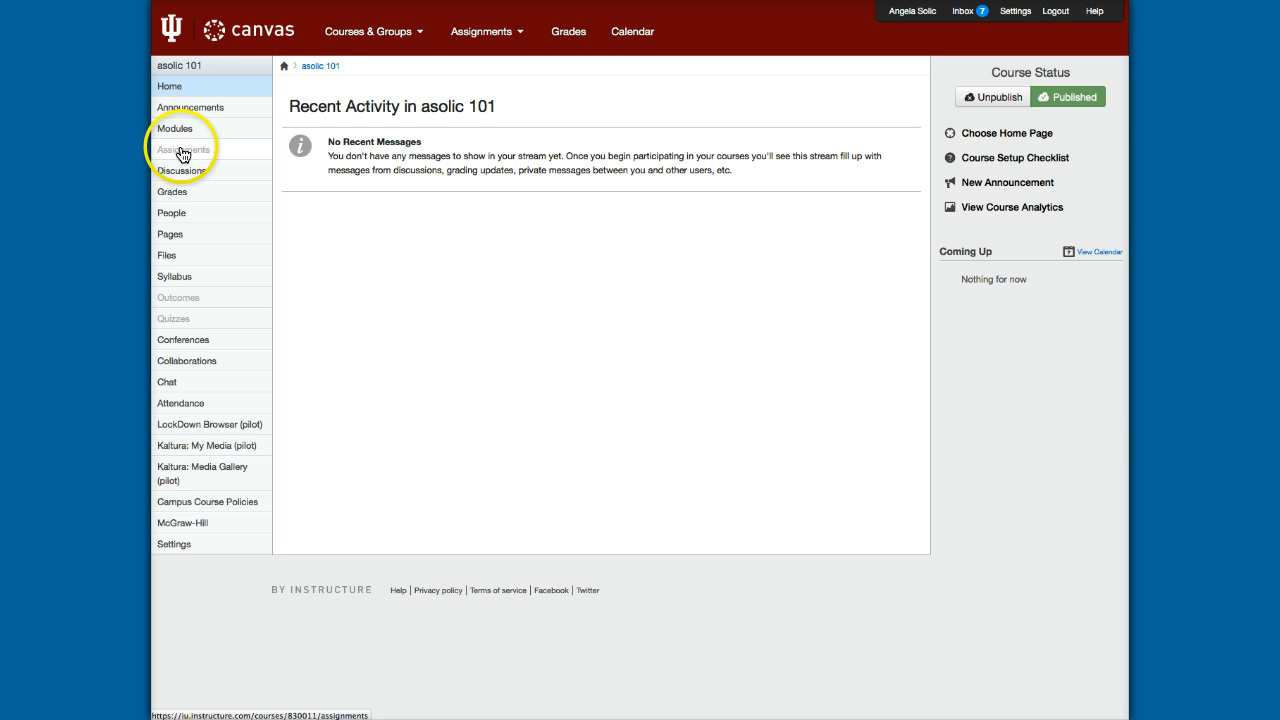
pyautogui.click(182, 154)
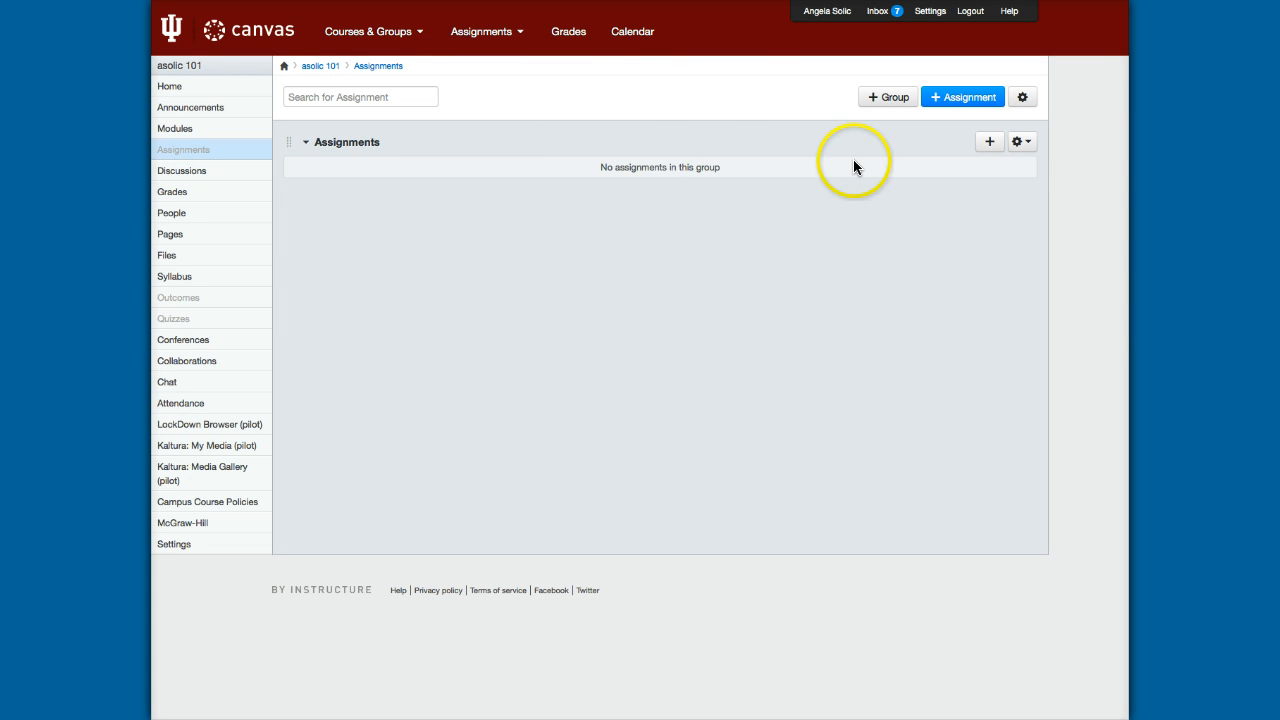
# Add an assignment group named "Essays" to the course and save it.
pyautogui.click(877, 99)
pyautogui.click(682, 319)
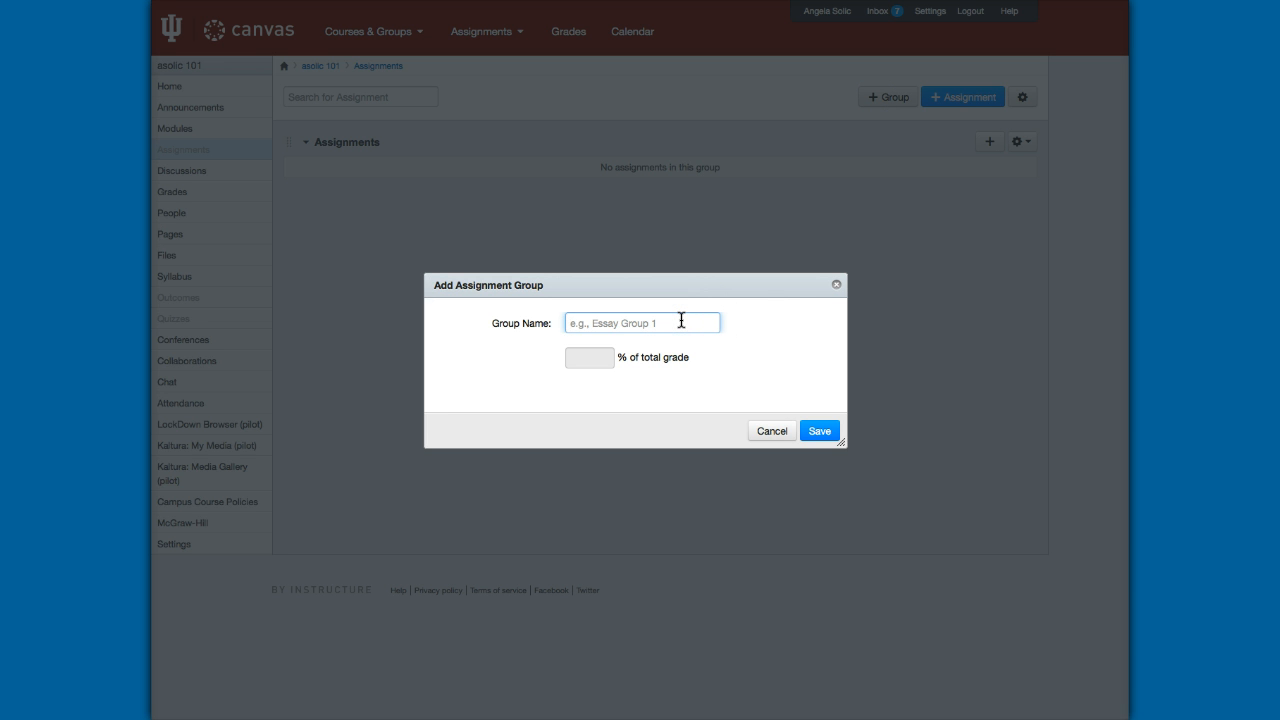
pyautogui.write('Essays')
pyautogui.click(819, 438)
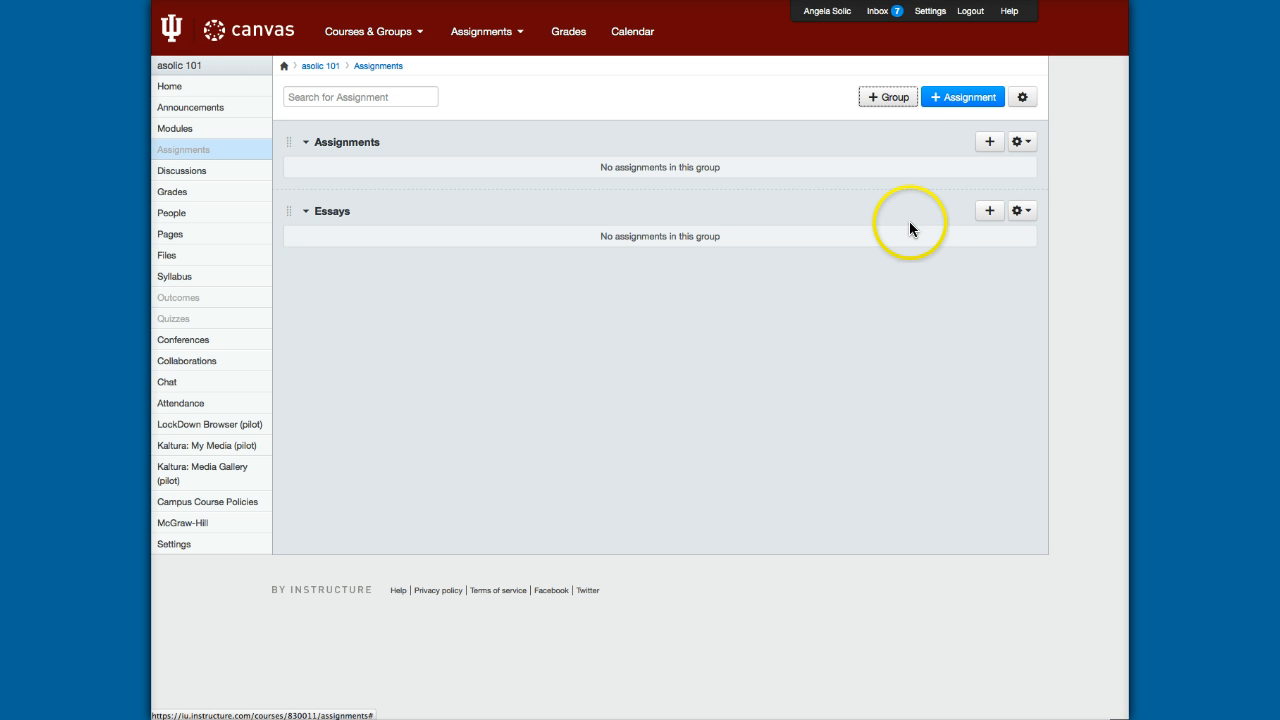
# Create another assignment group named "Discussions" and save it.
pyautogui.click(879, 97)
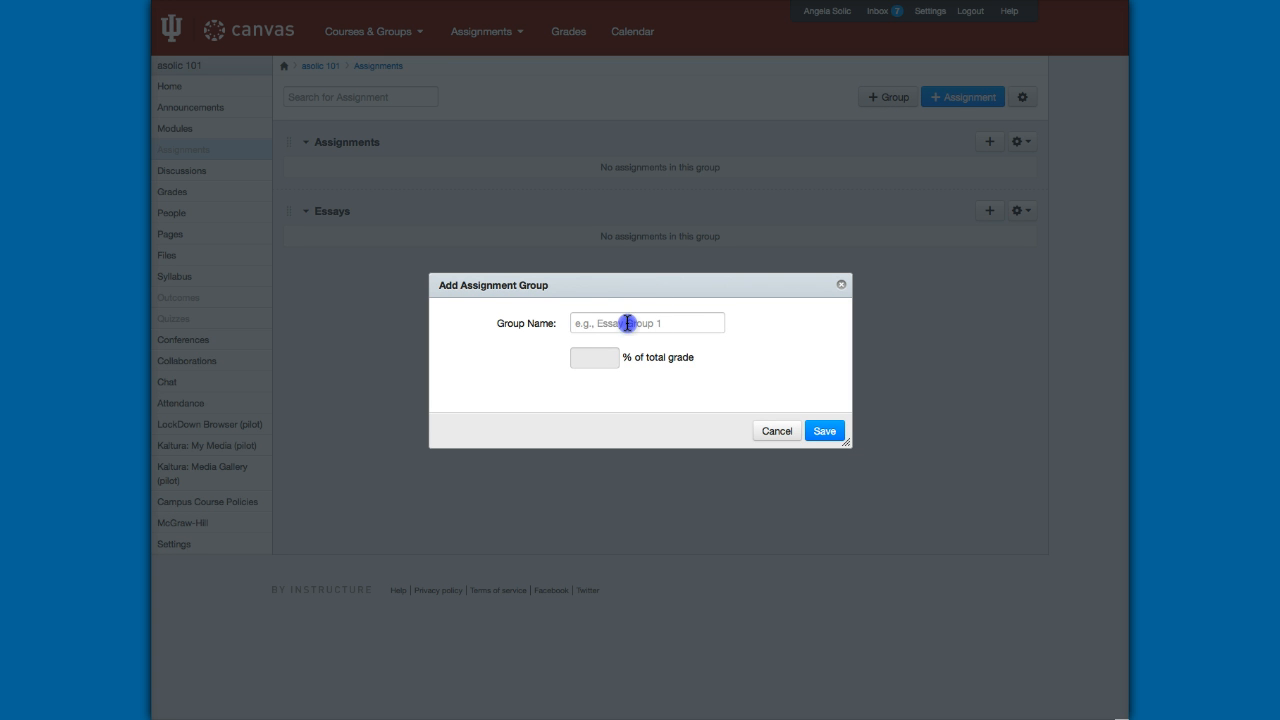
pyautogui.click(627, 323)
pyautogui.write('Discussions')
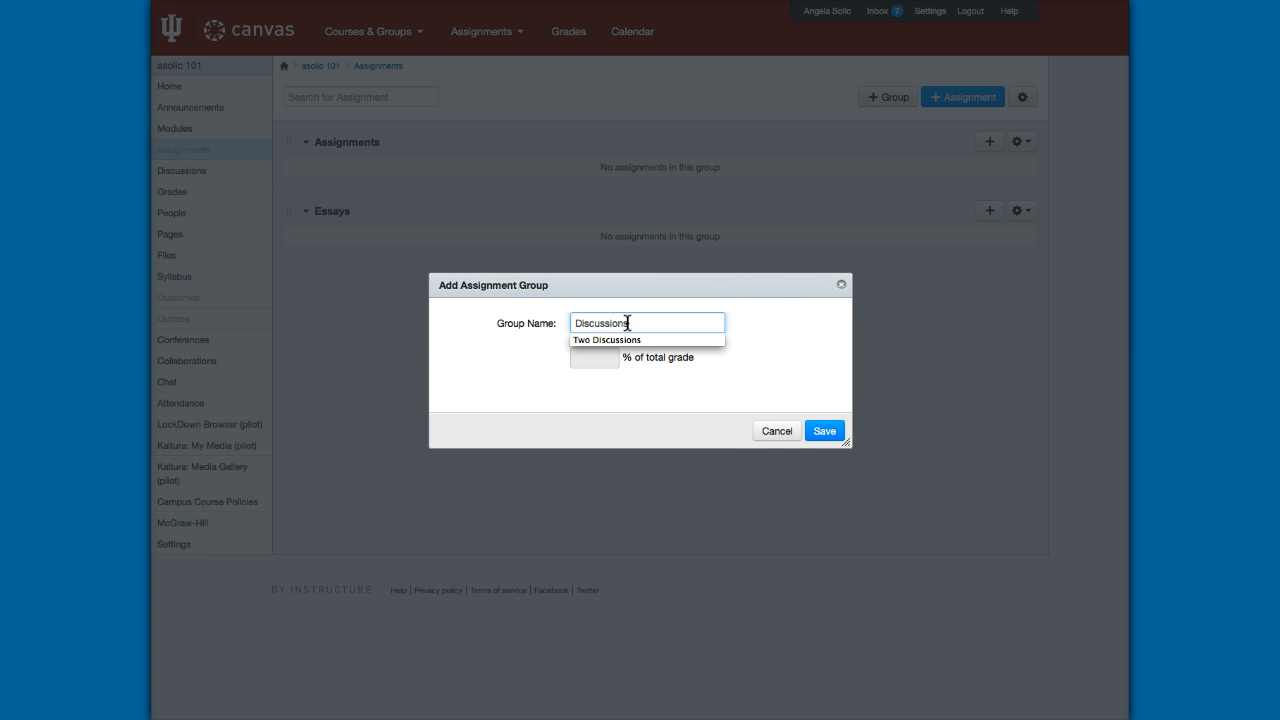
pyautogui.click(822, 431)
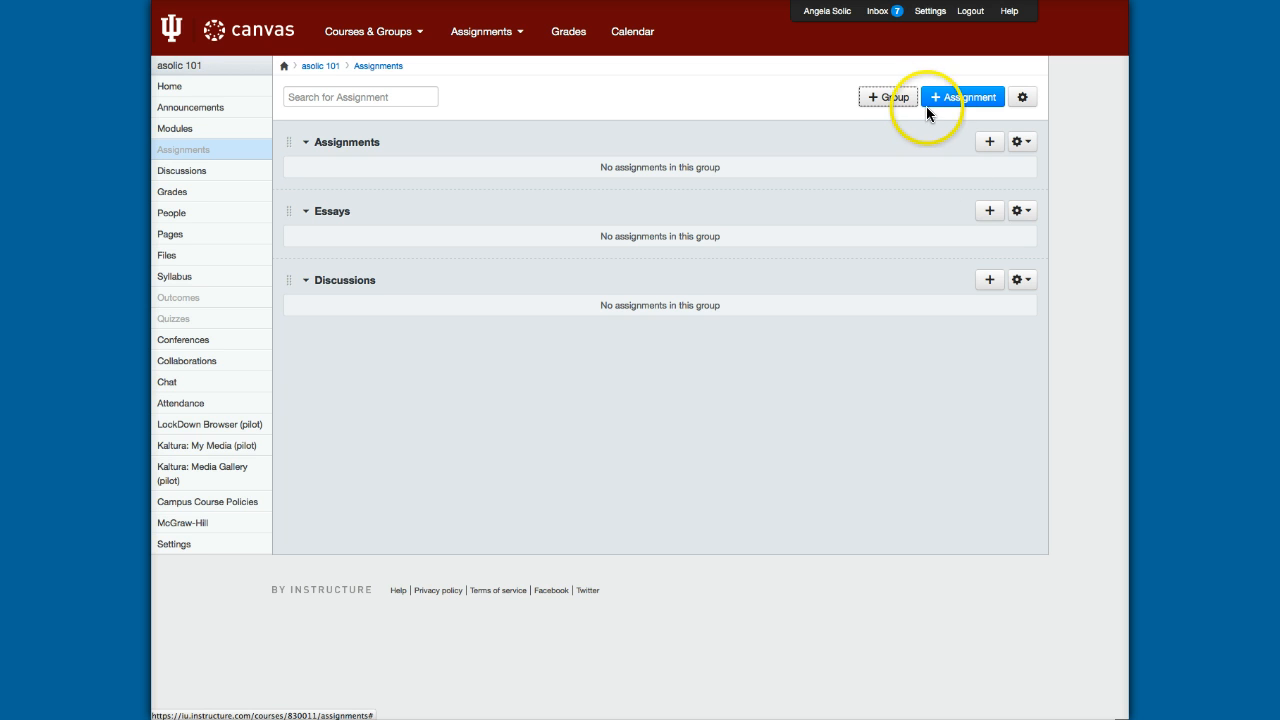
# Create a further assignment group named "Quizzes" and save it.
pyautogui.click(891, 100)
pyautogui.click(646, 321)
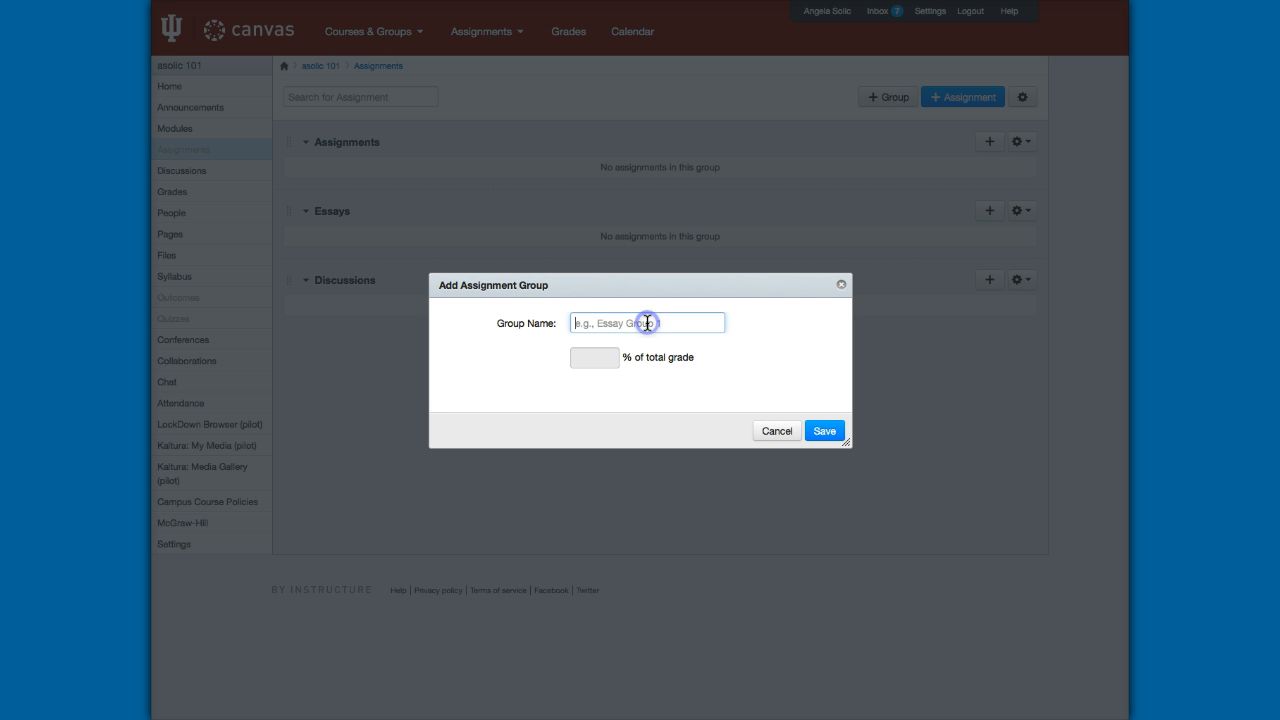
pyautogui.write('Quizzes')
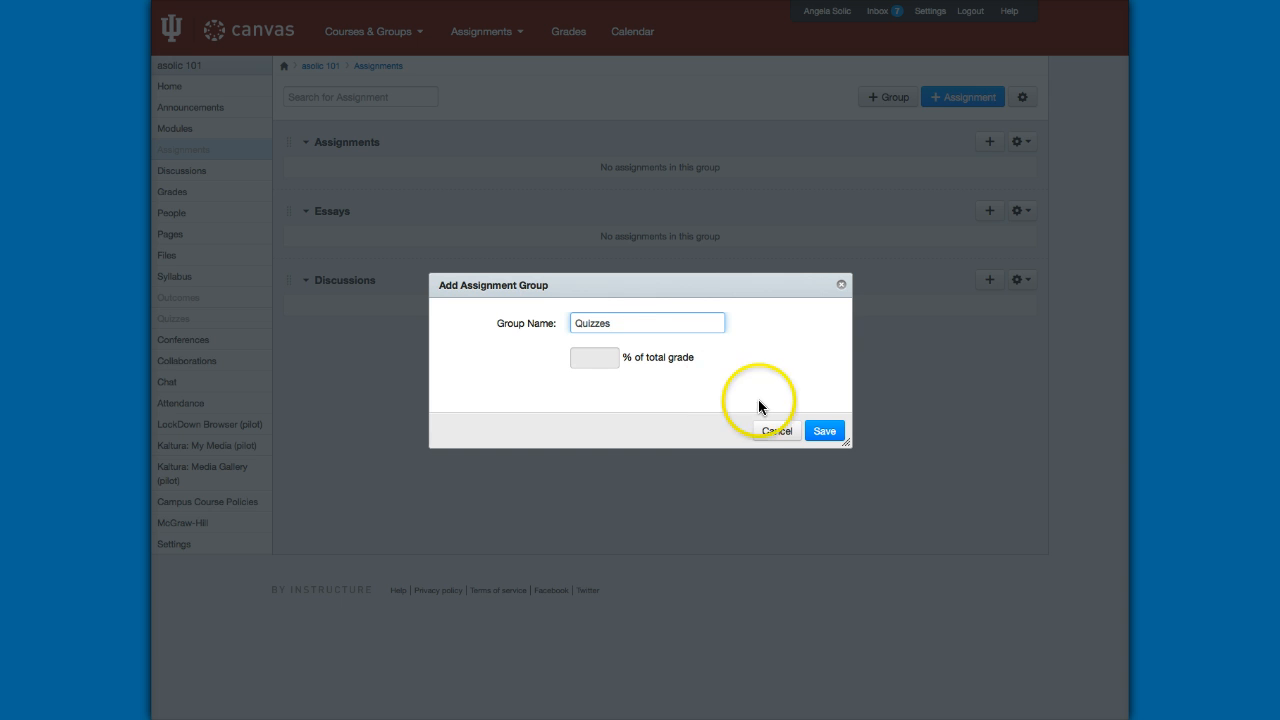
pyautogui.click(824, 431)
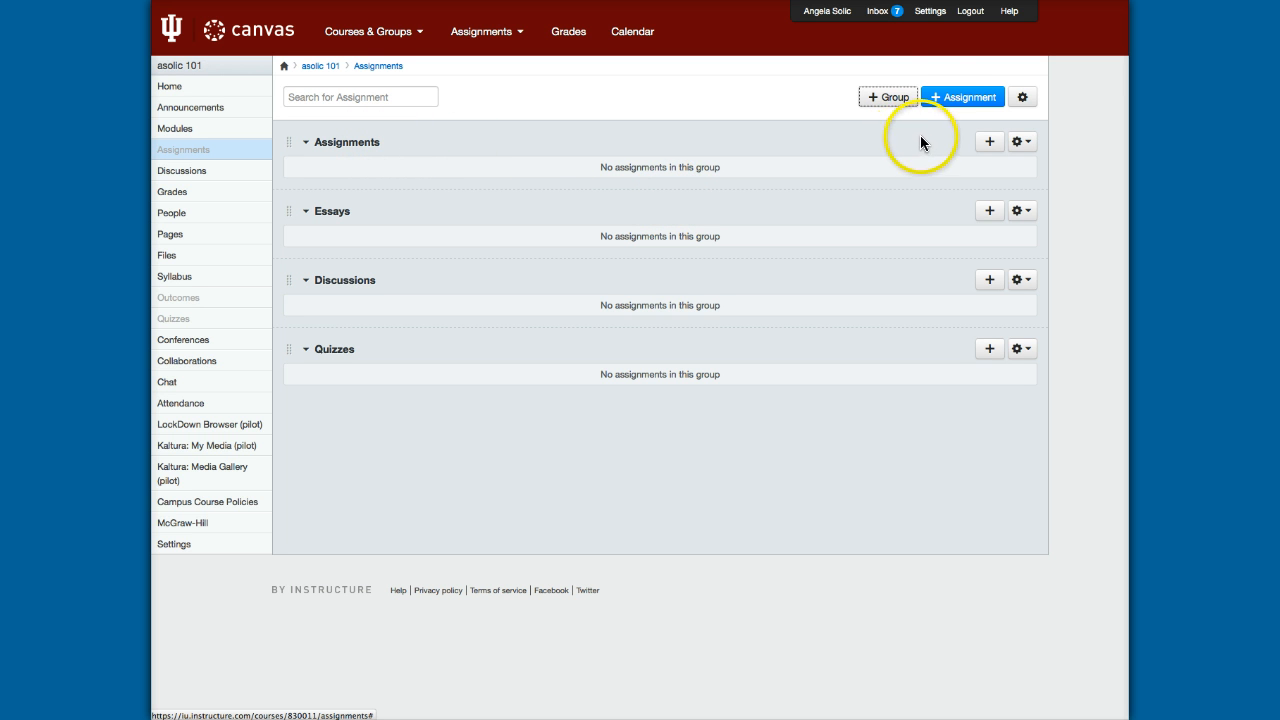
# Create a new assignment named "First essay" with the description text "Directions.".
pyautogui.click(942, 104)
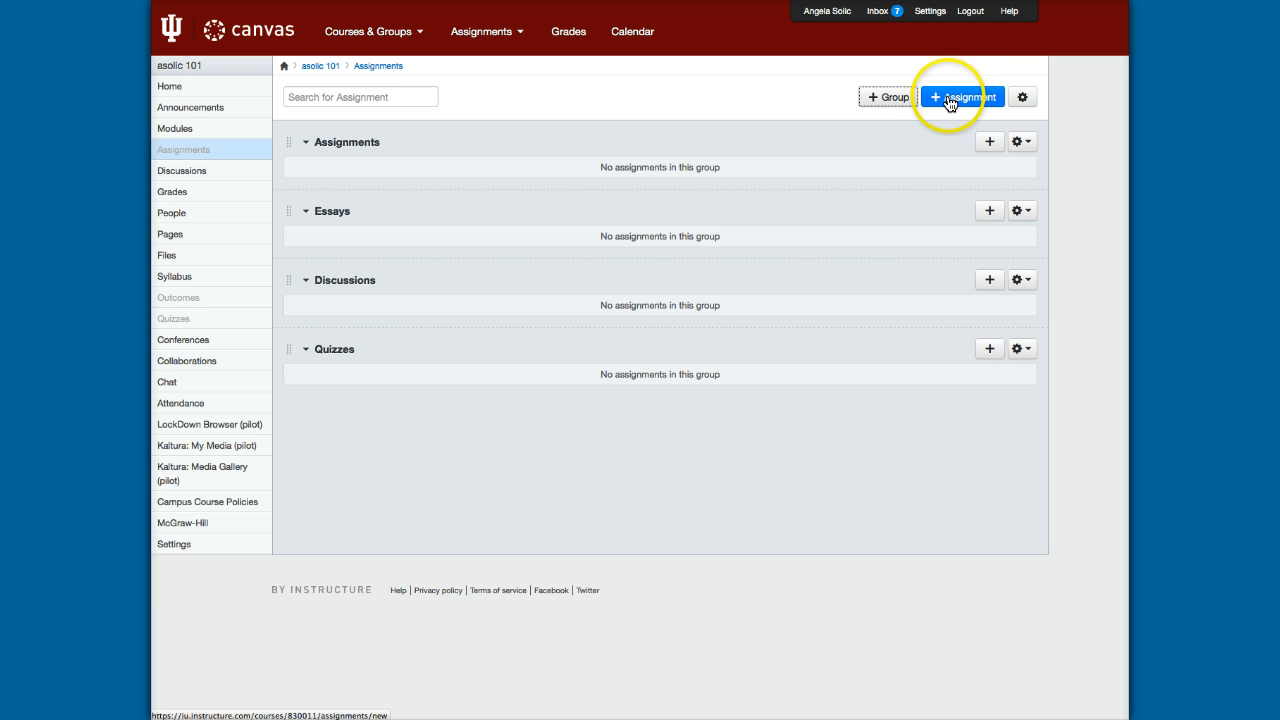
pyautogui.click(950, 104)
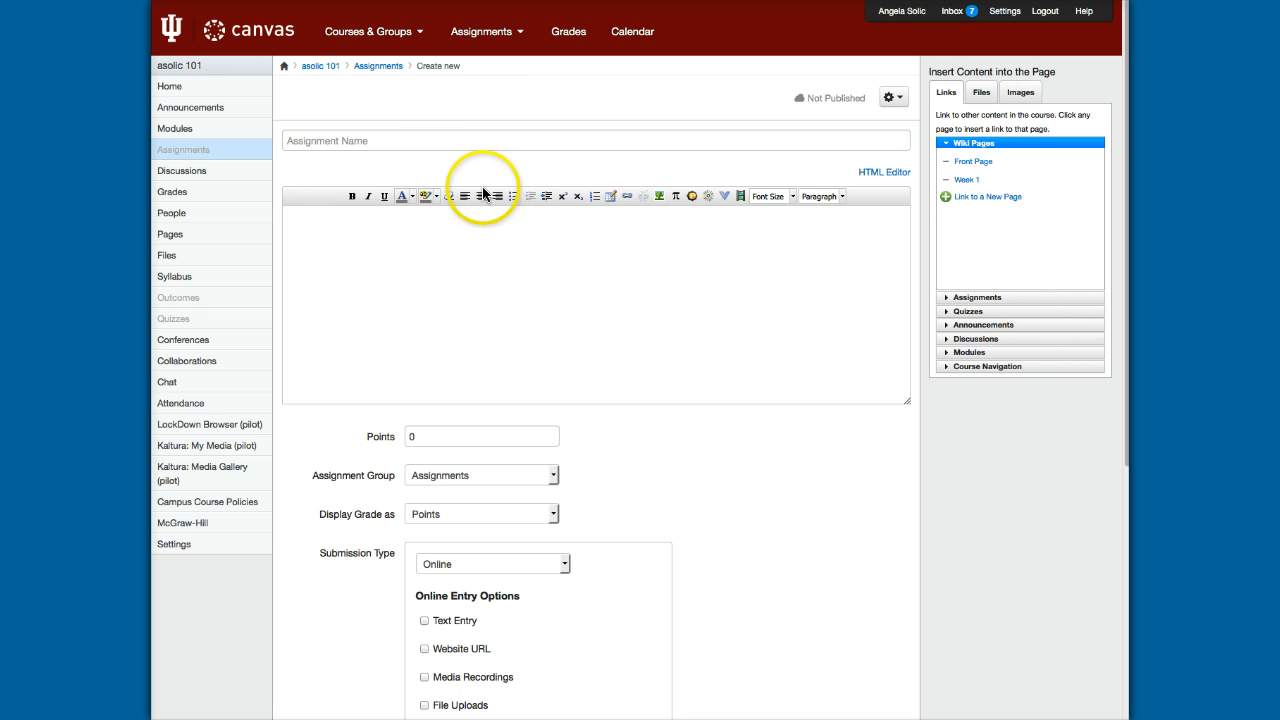
pyautogui.click(333, 141)
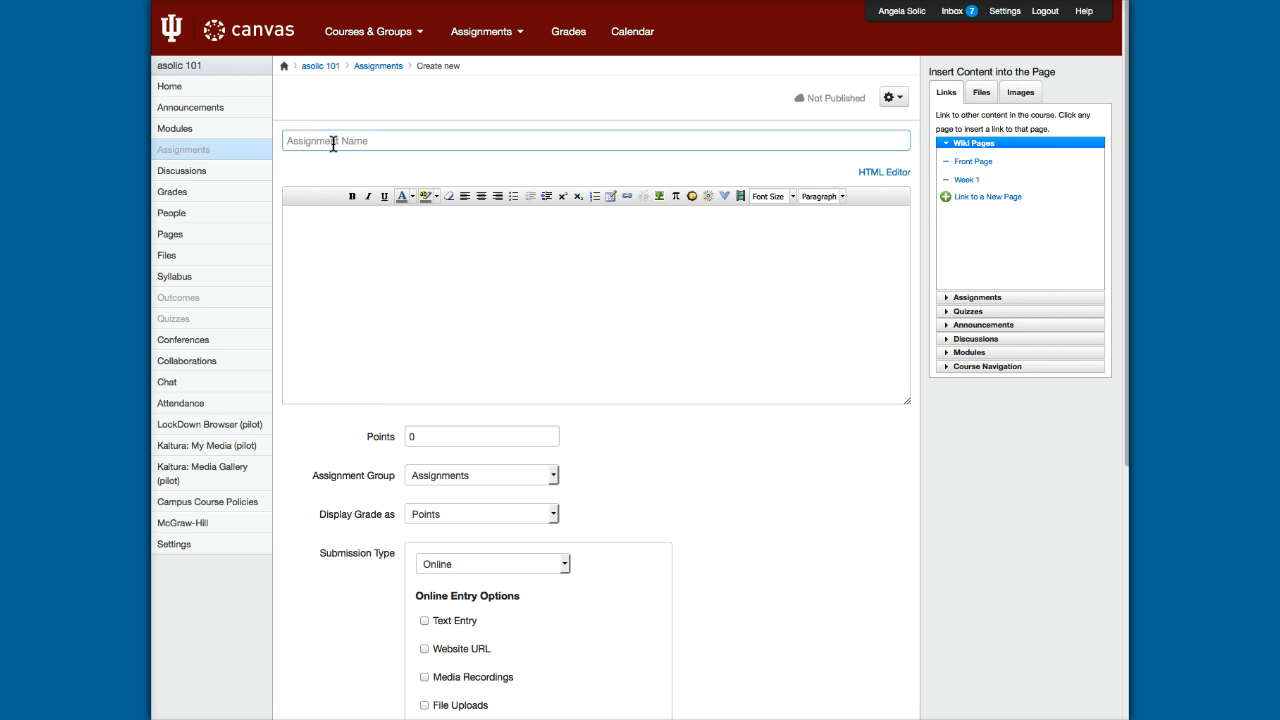
pyautogui.write('First essay')
pyautogui.click(337, 225)
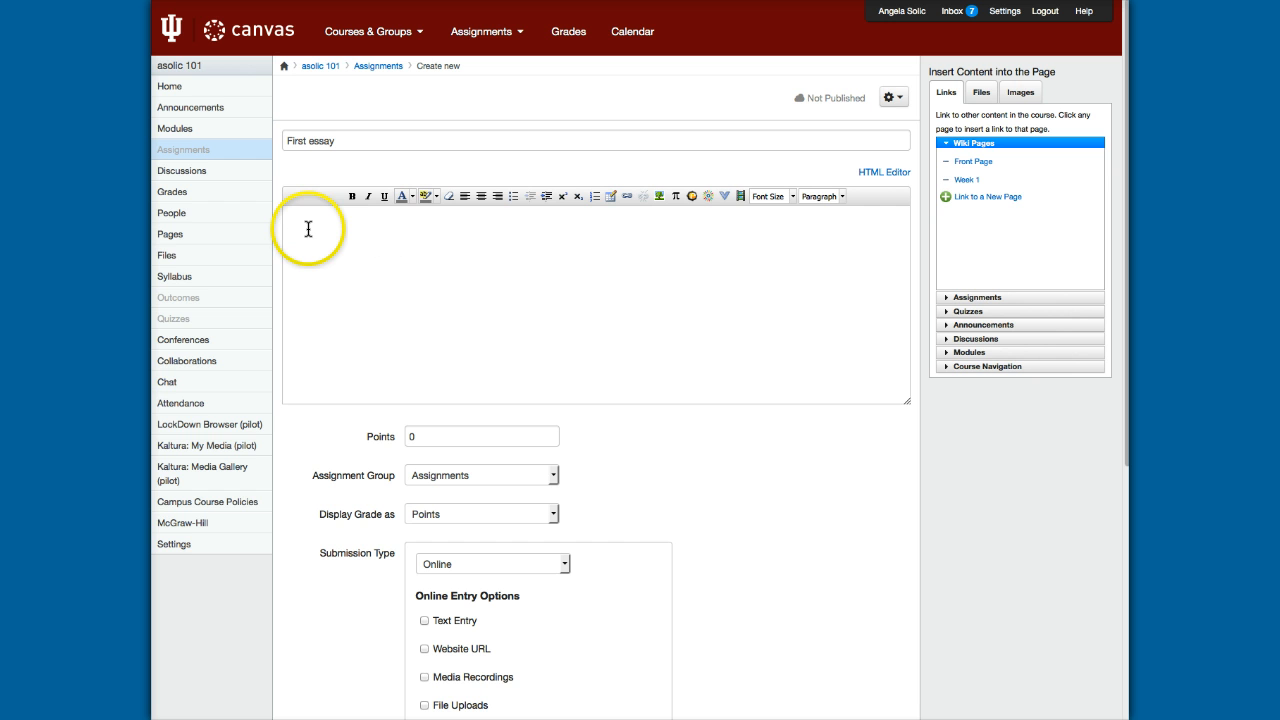
pyautogui.write('Direc')
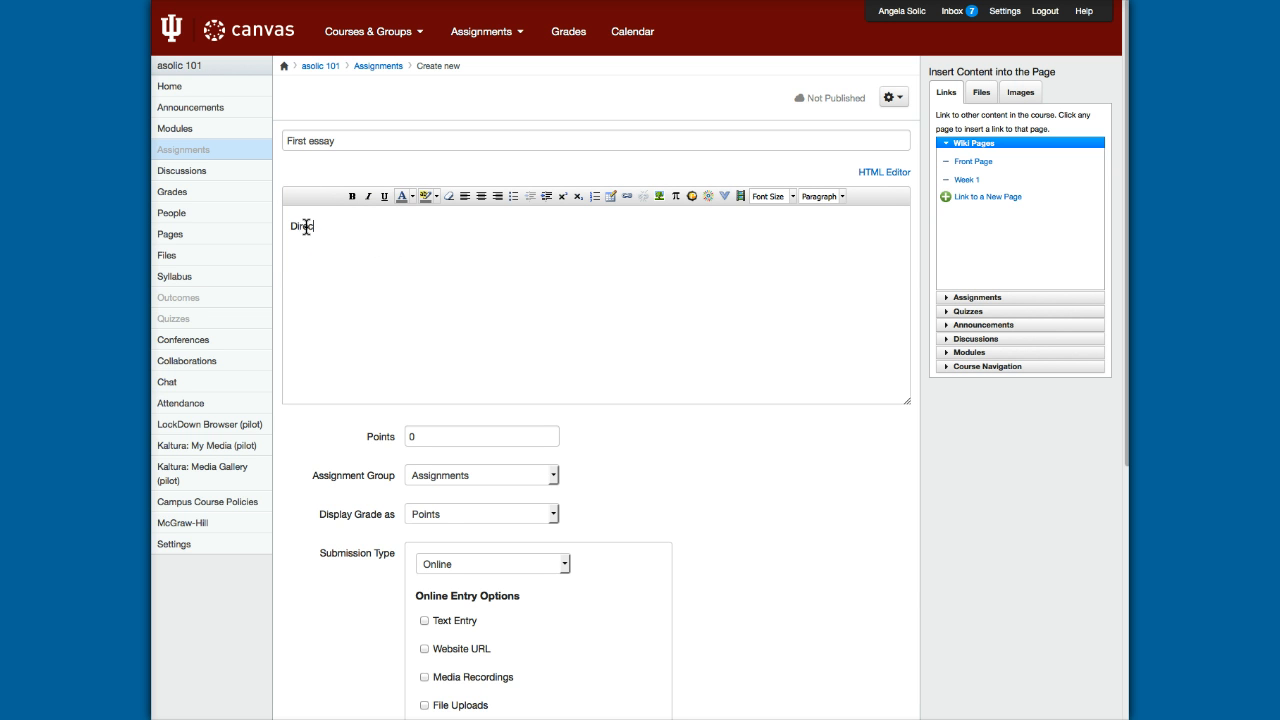
pyautogui.write('tions.')
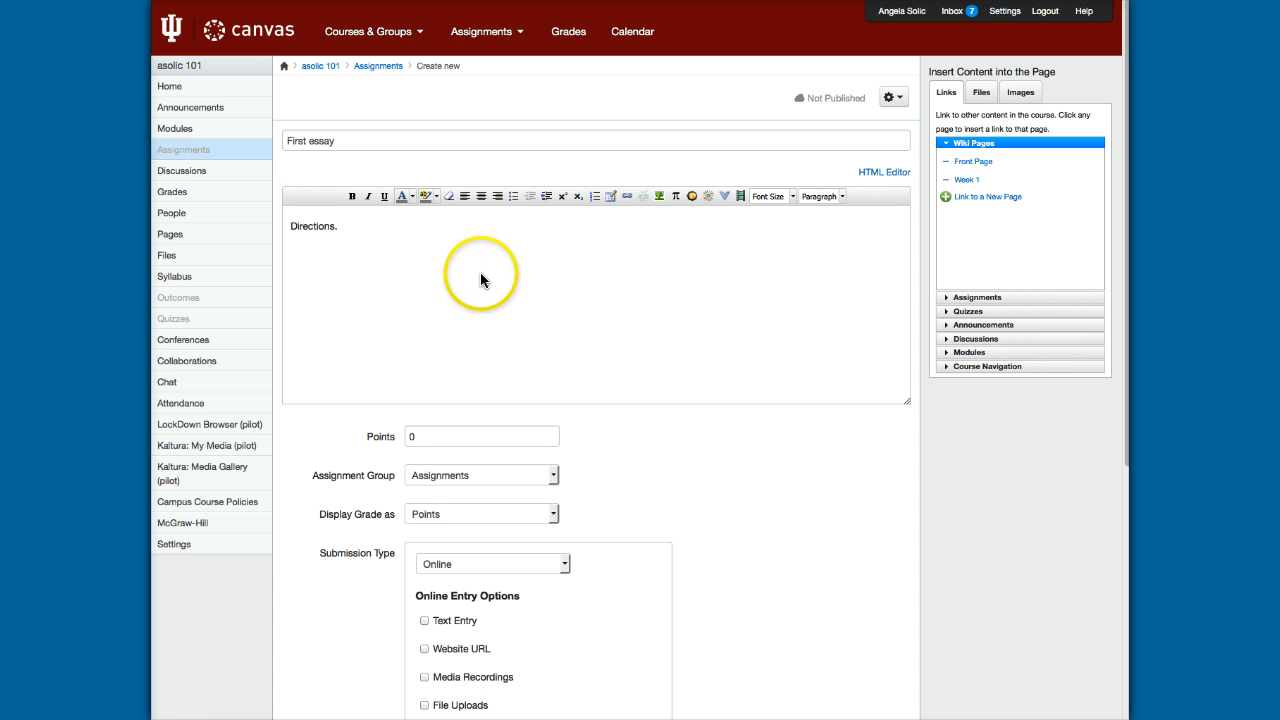
# Set the assignment's points to 50 and assign it to the Essays group.
pyautogui.scroll(-1, 547, 309)
pyautogui.scroll(-3, 548, 317)
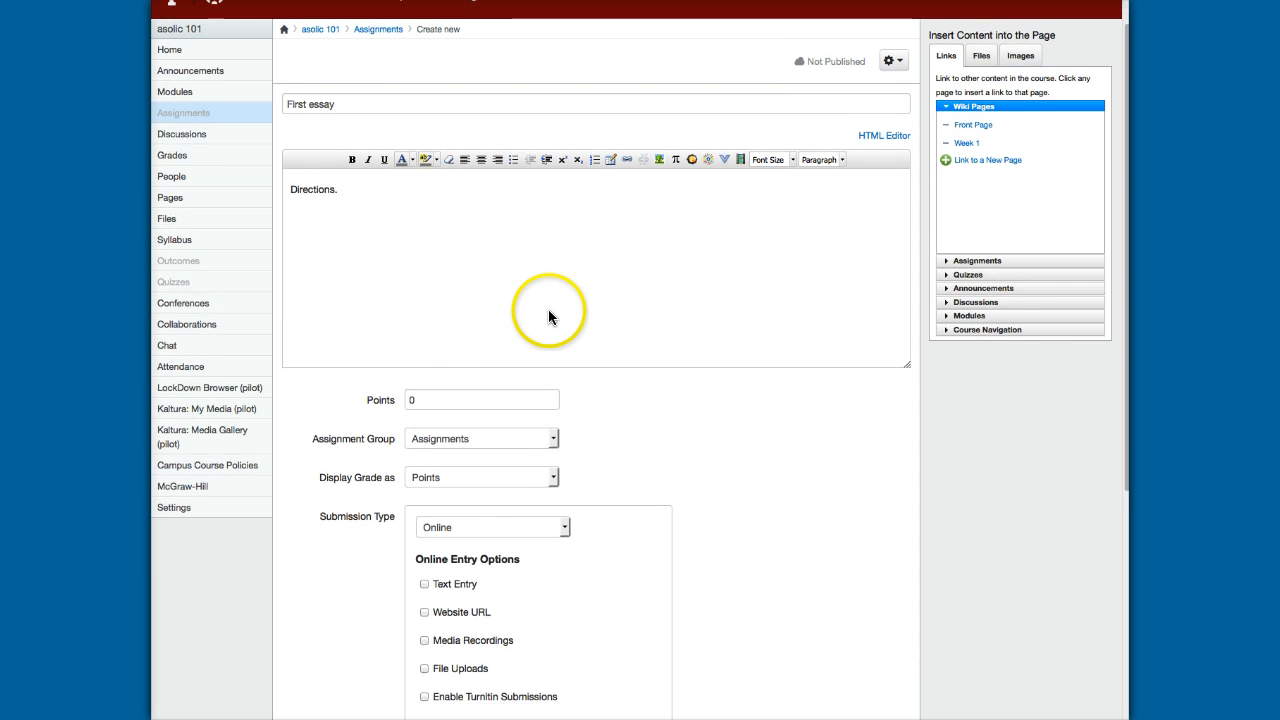
pyautogui.click(410, 386)
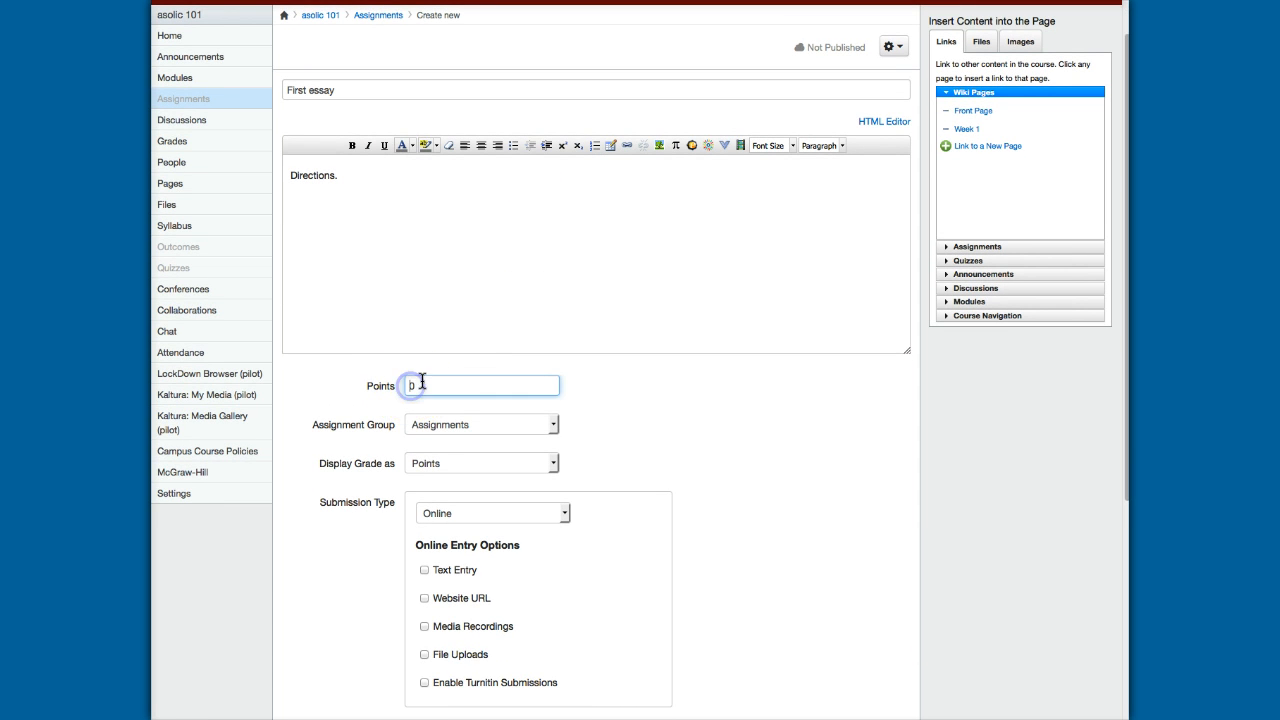
pyautogui.write('5')
pyautogui.scroll(-3, 657, 372)
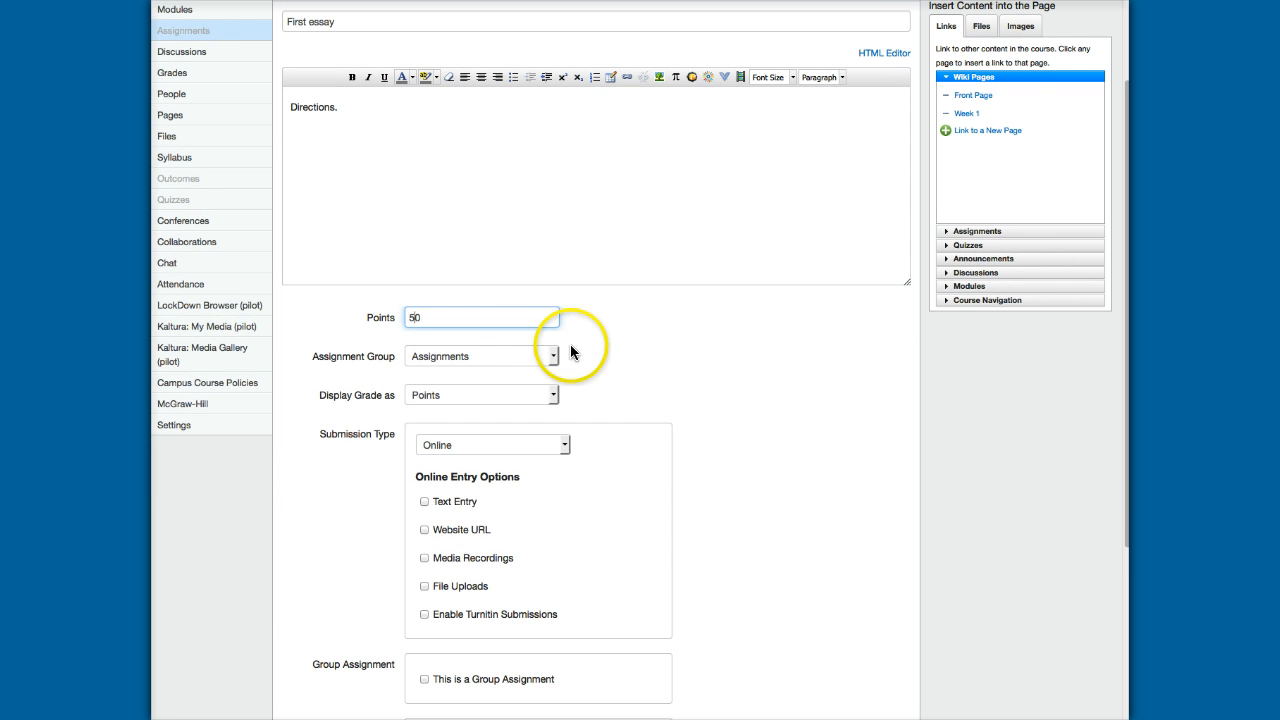
pyautogui.click(554, 358)
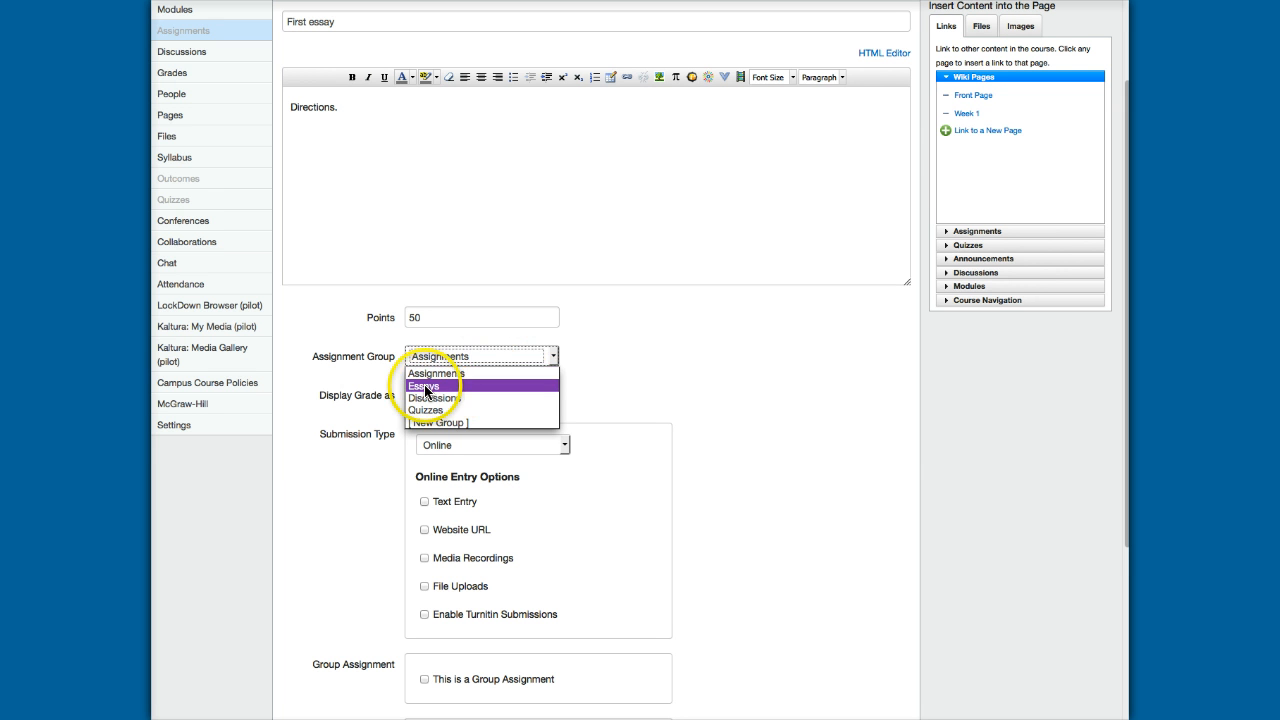
pyautogui.click(425, 387)
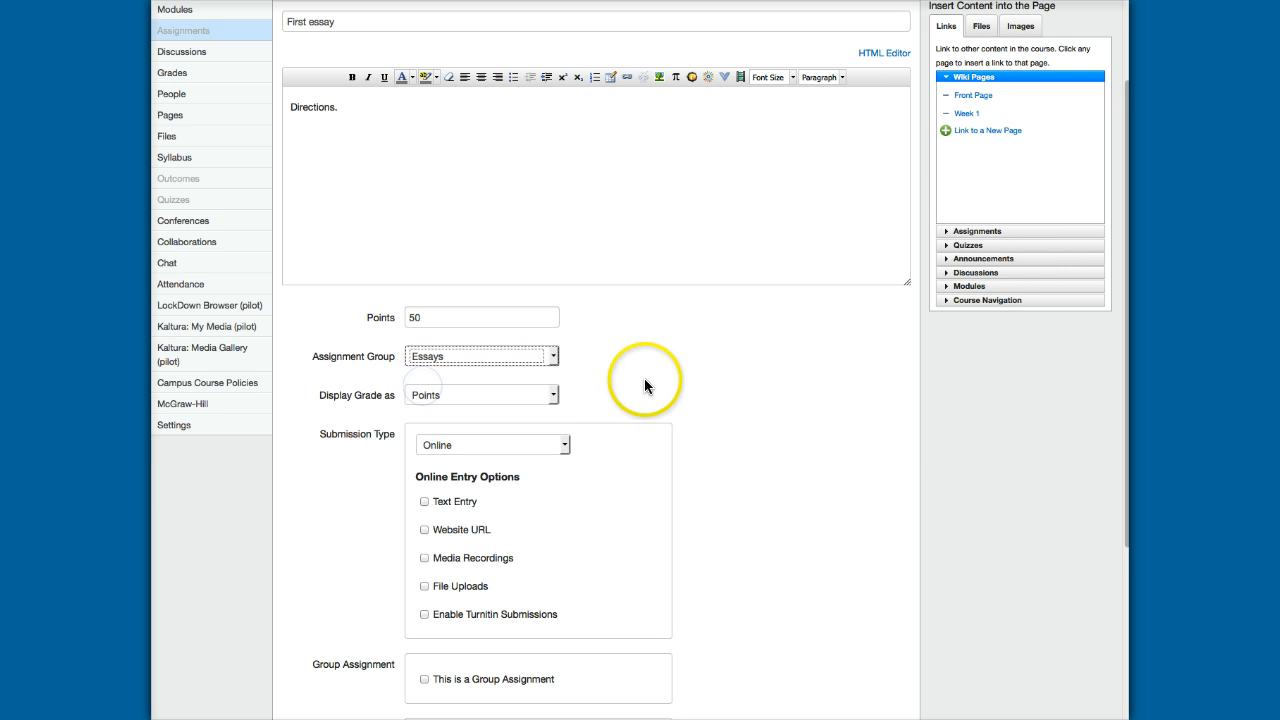
# Choose Points as the way the assignment's grade is displayed.
pyautogui.scroll(-2, 642, 386)
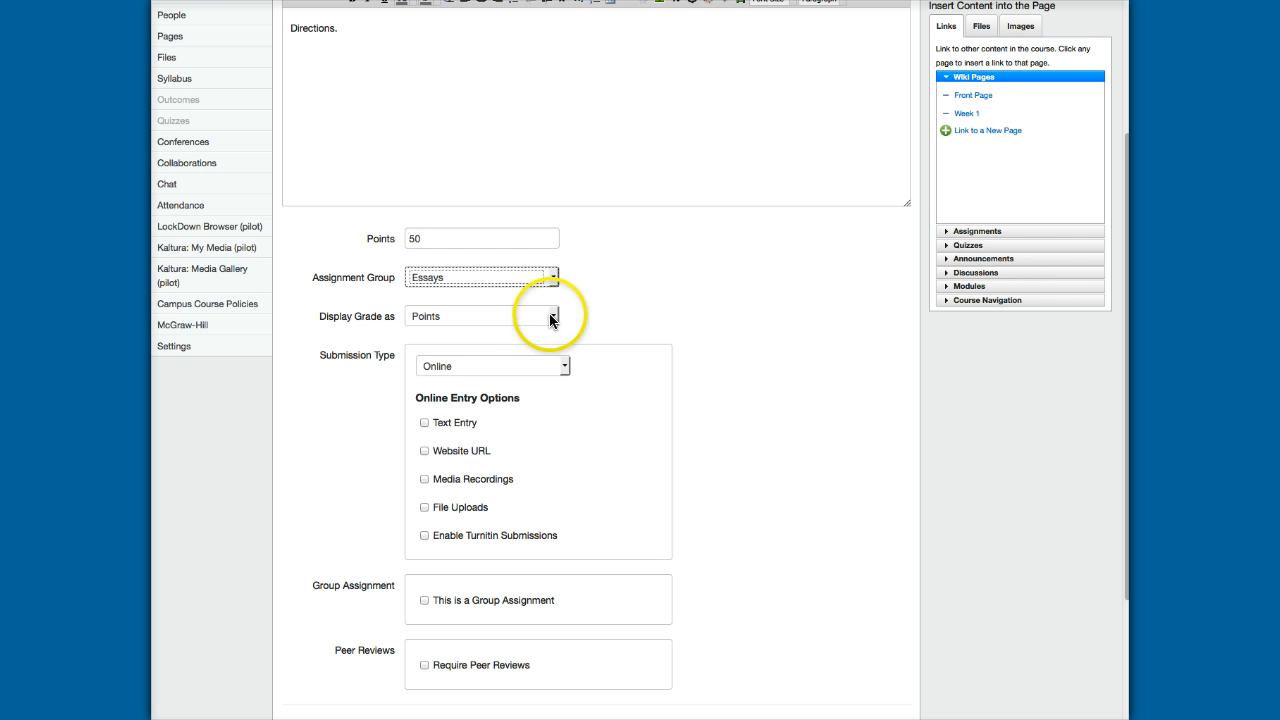
pyautogui.click(554, 316)
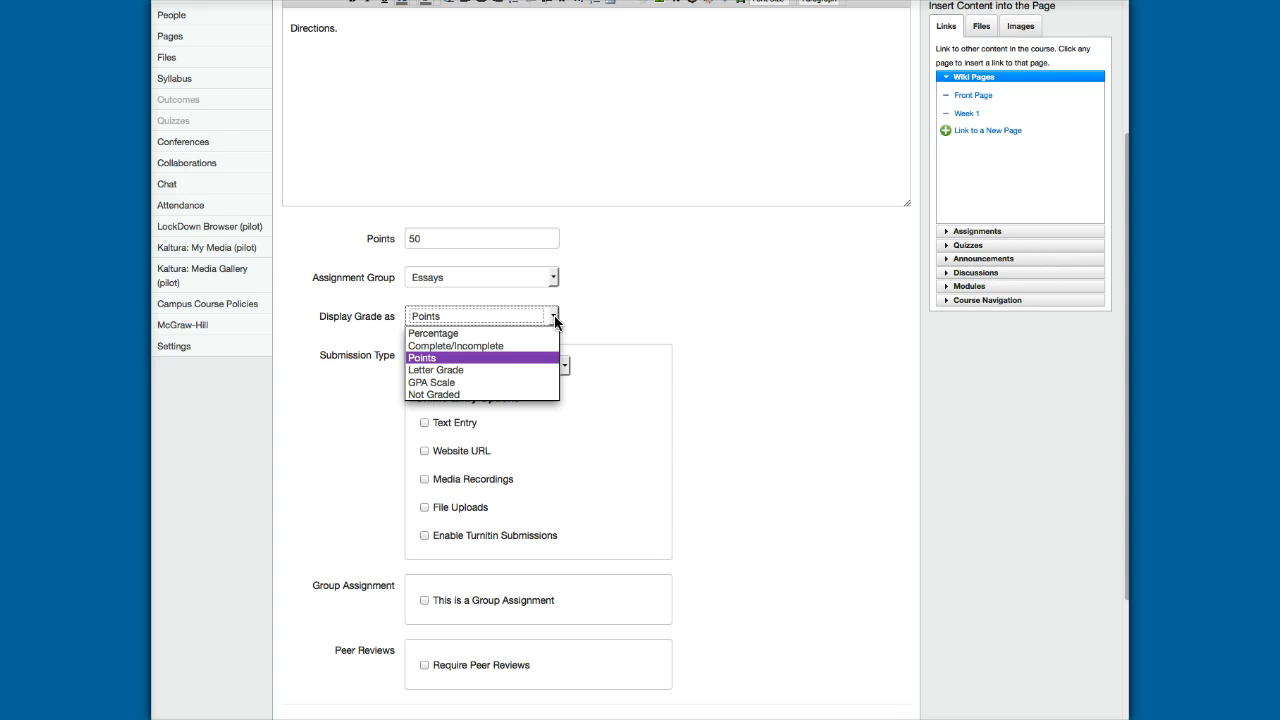
pyautogui.click(518, 358)
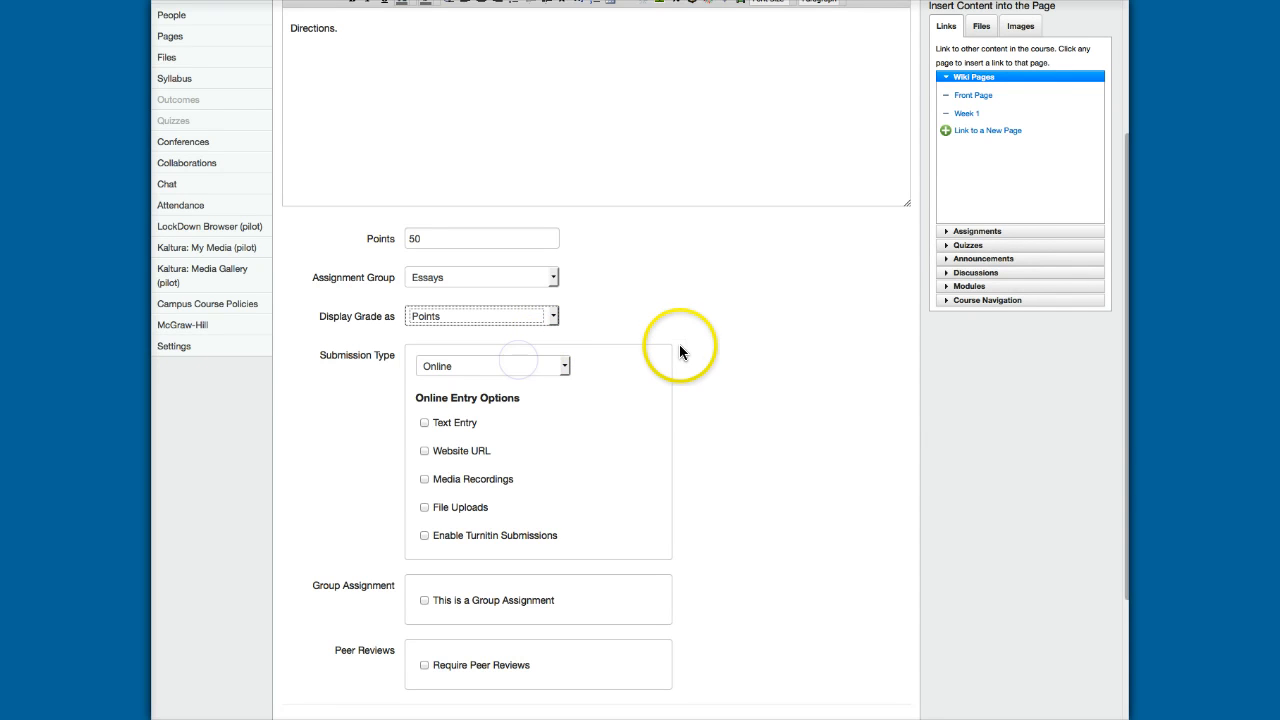
# Try the On Paper submission type for the essay assignment and return it to Online.
pyautogui.scroll(-3, 641, 359)
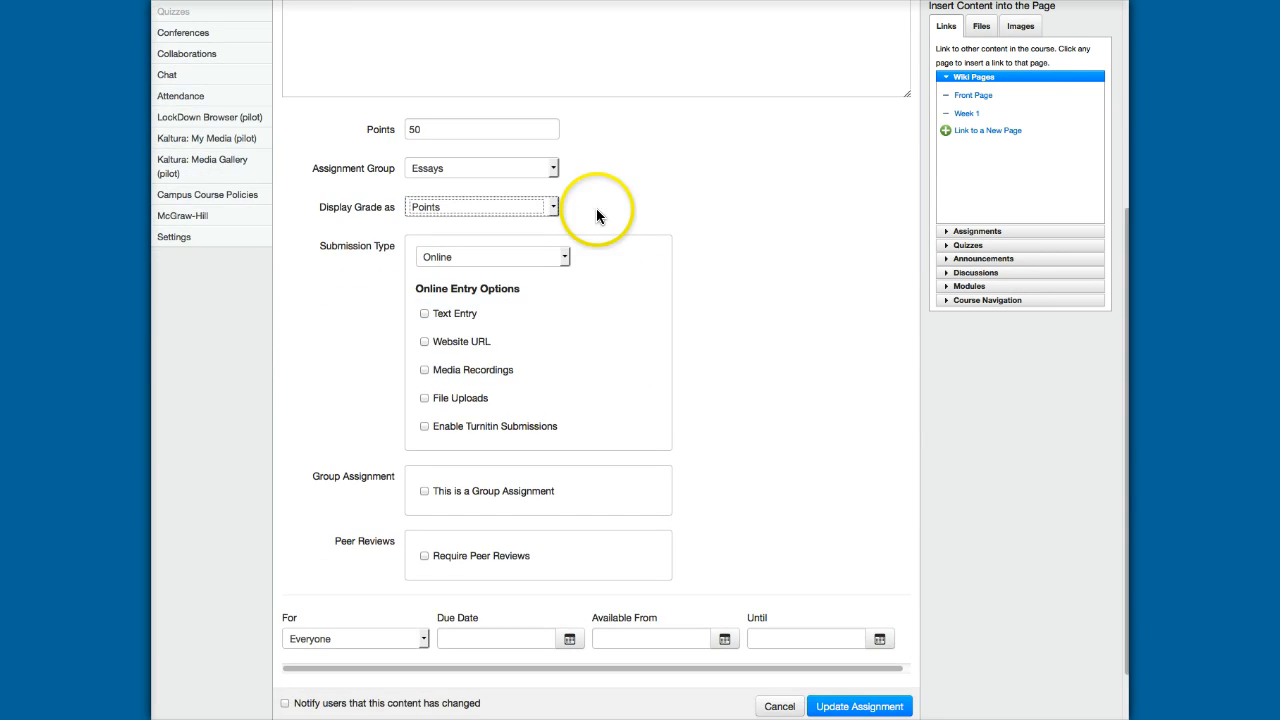
pyautogui.click(565, 260)
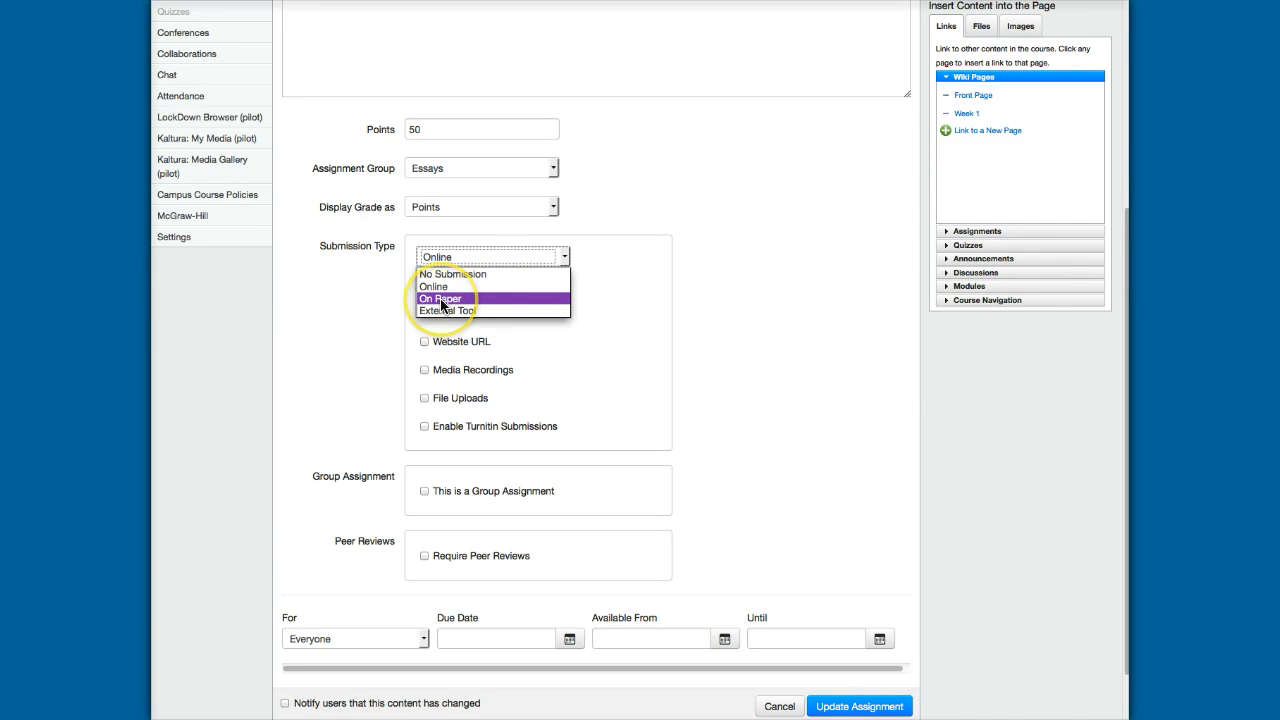
pyautogui.click(441, 299)
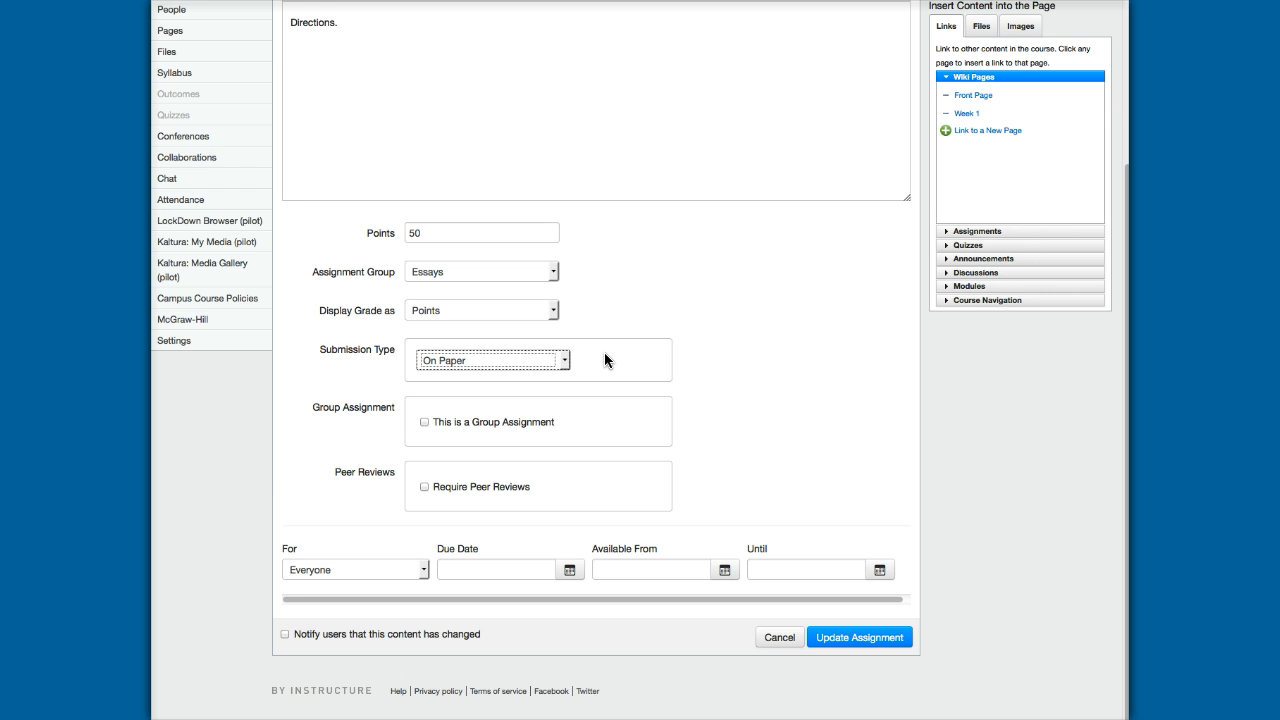
pyautogui.click(564, 362)
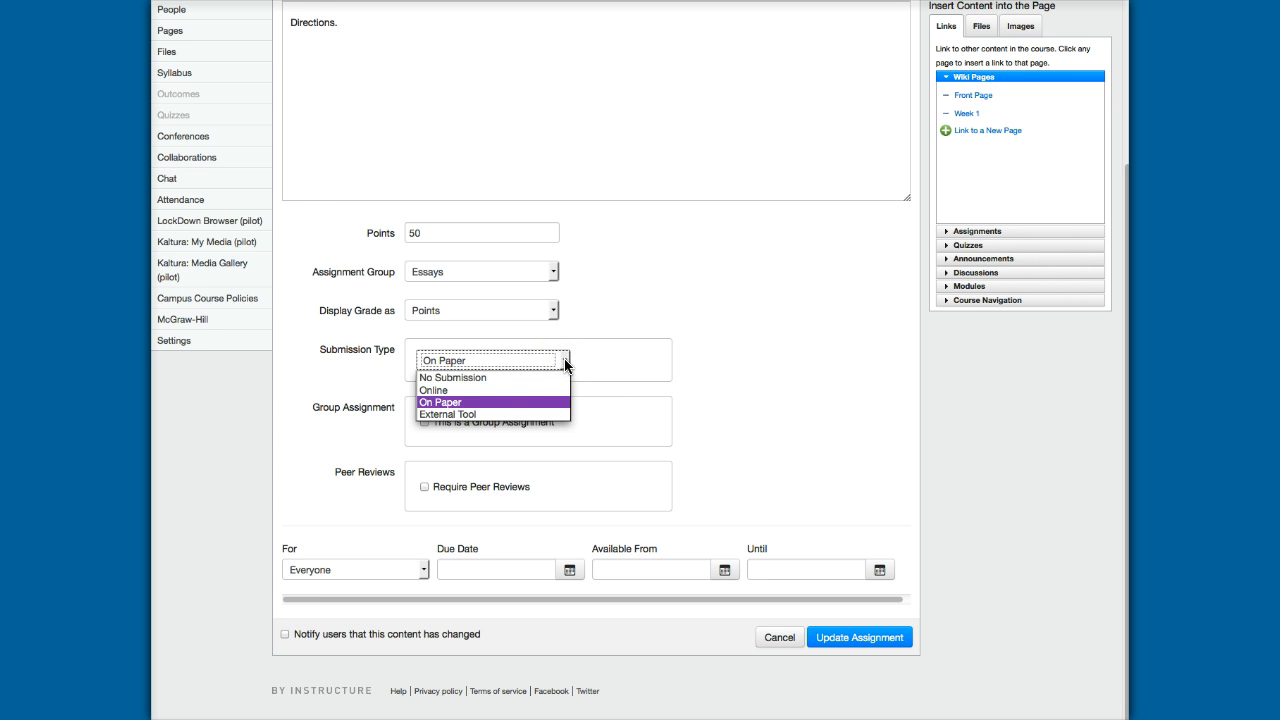
pyautogui.click(436, 390)
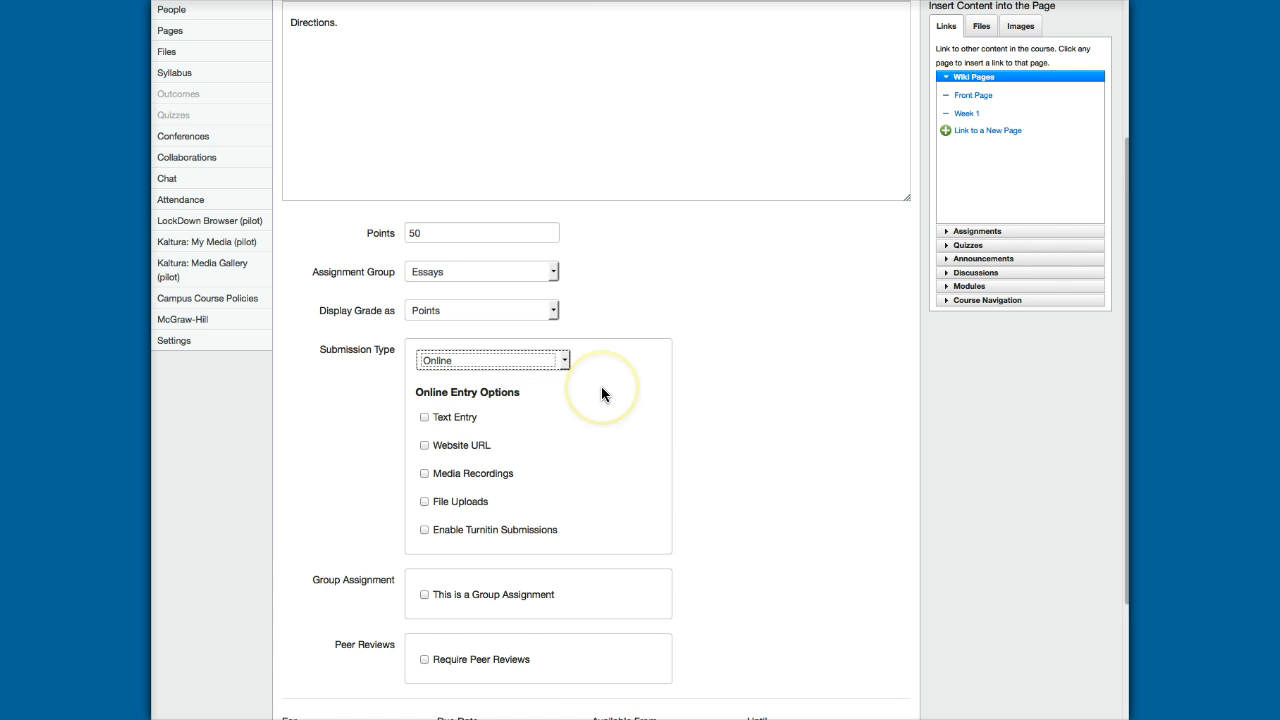
pyautogui.scroll(-2, 601, 393)
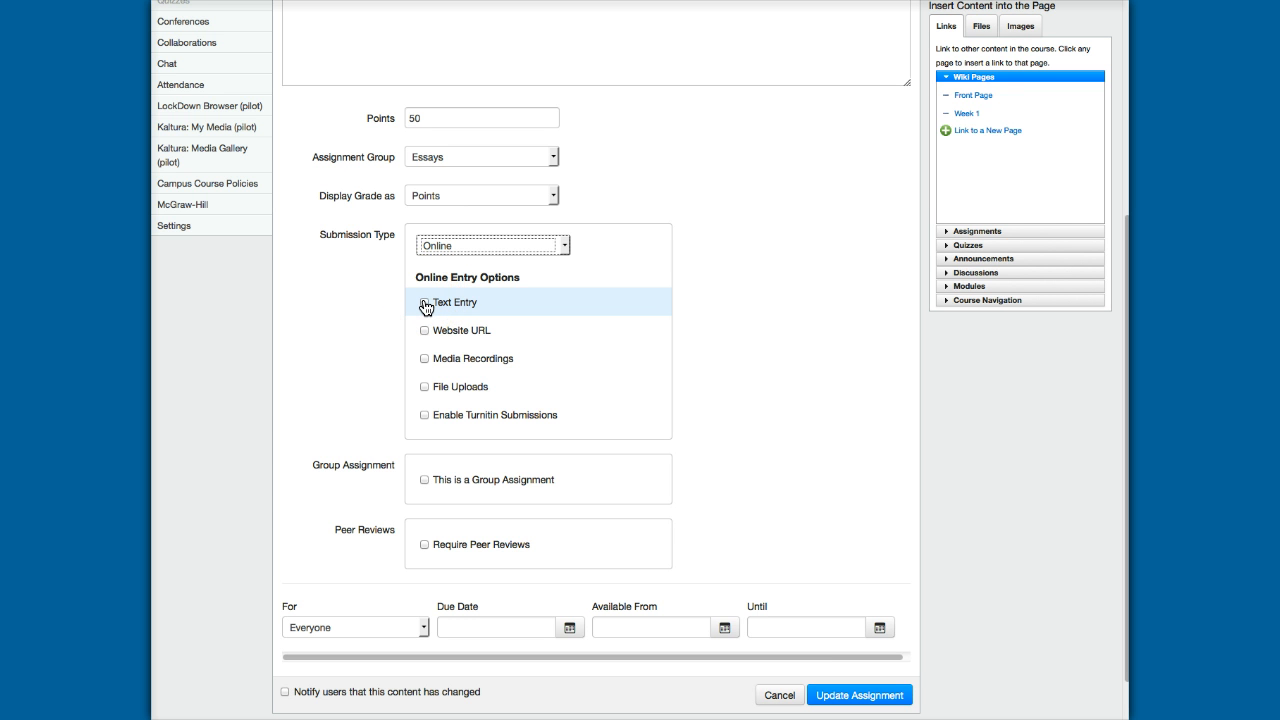
pyautogui.scroll(3, 509, 314)
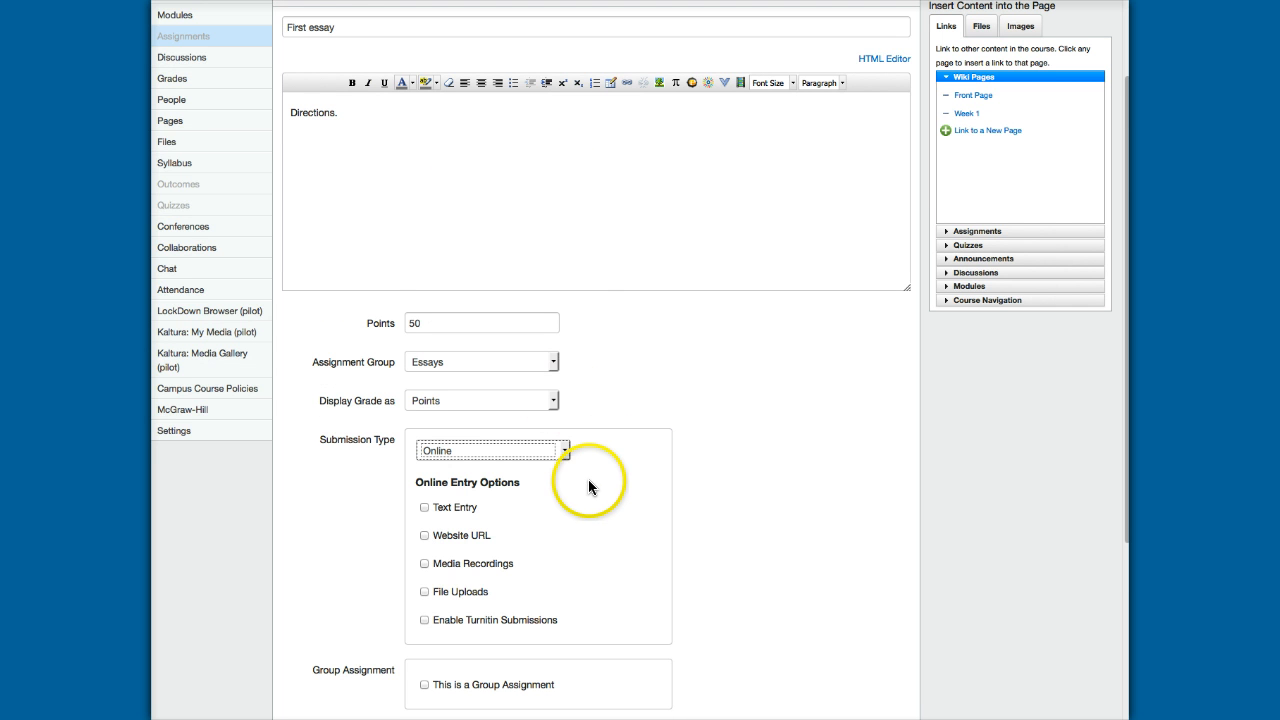
pyautogui.scroll(-1, 588, 479)
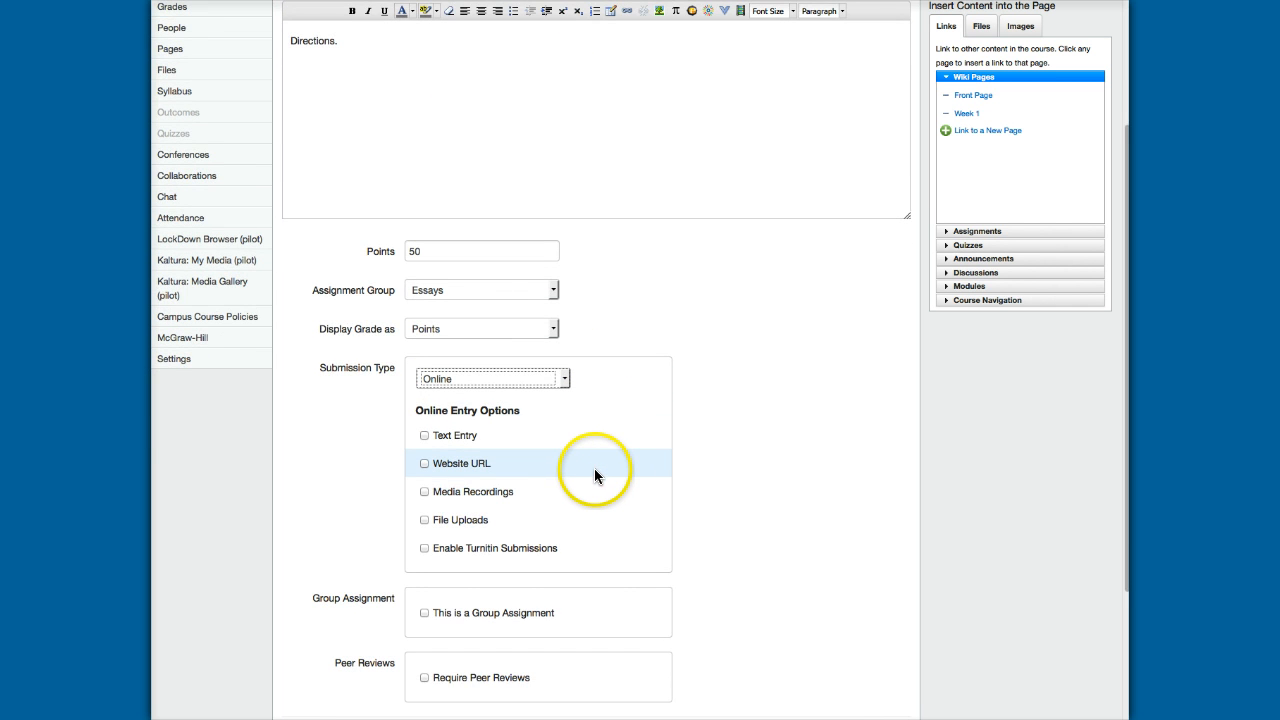
pyautogui.click(425, 465)
pyautogui.click(424, 492)
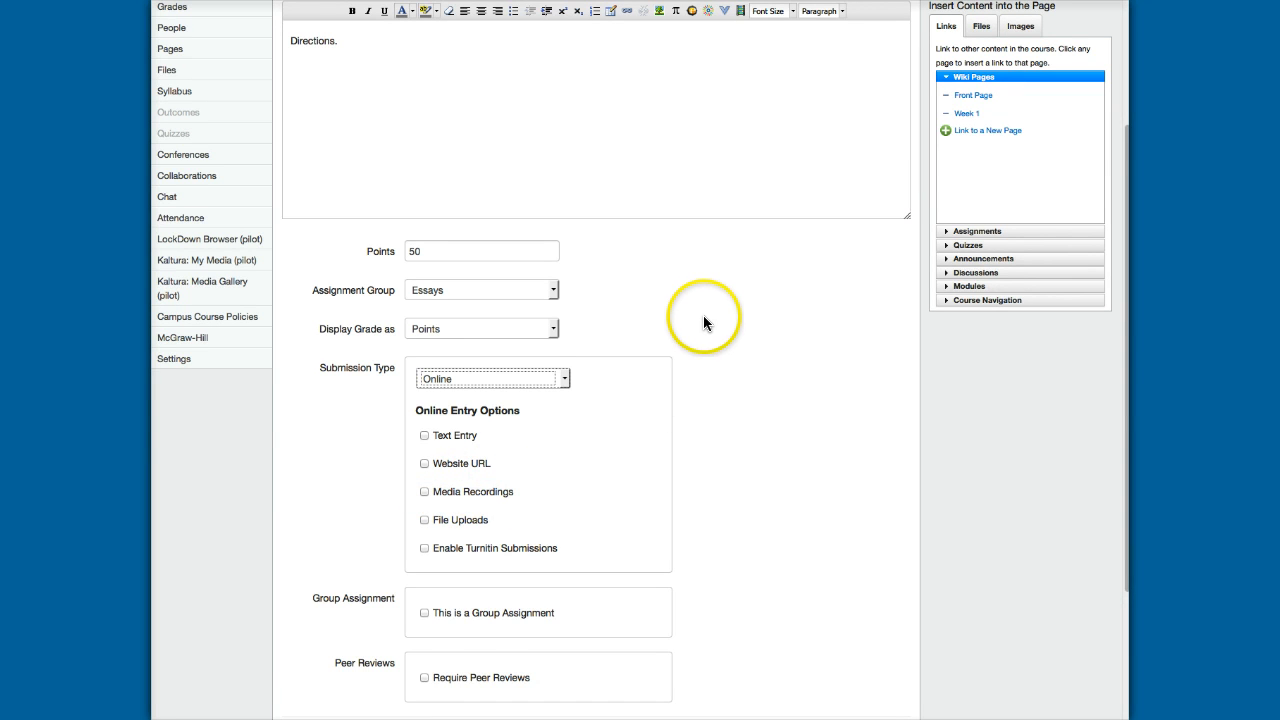
pyautogui.scroll(1, 710, 285)
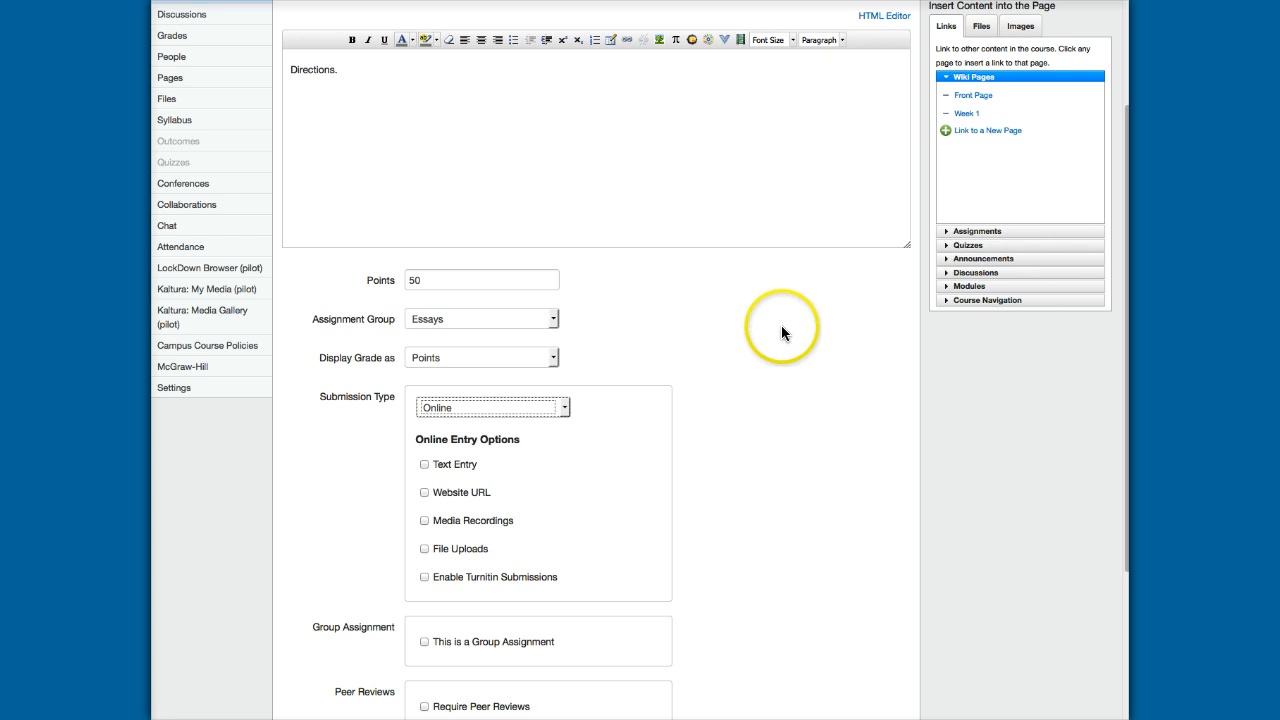
# Allow file uploads as the online entry option for the essay assignment's submissions.
pyautogui.scroll(-1, 728, 356)
pyautogui.scroll(-1, 730, 358)
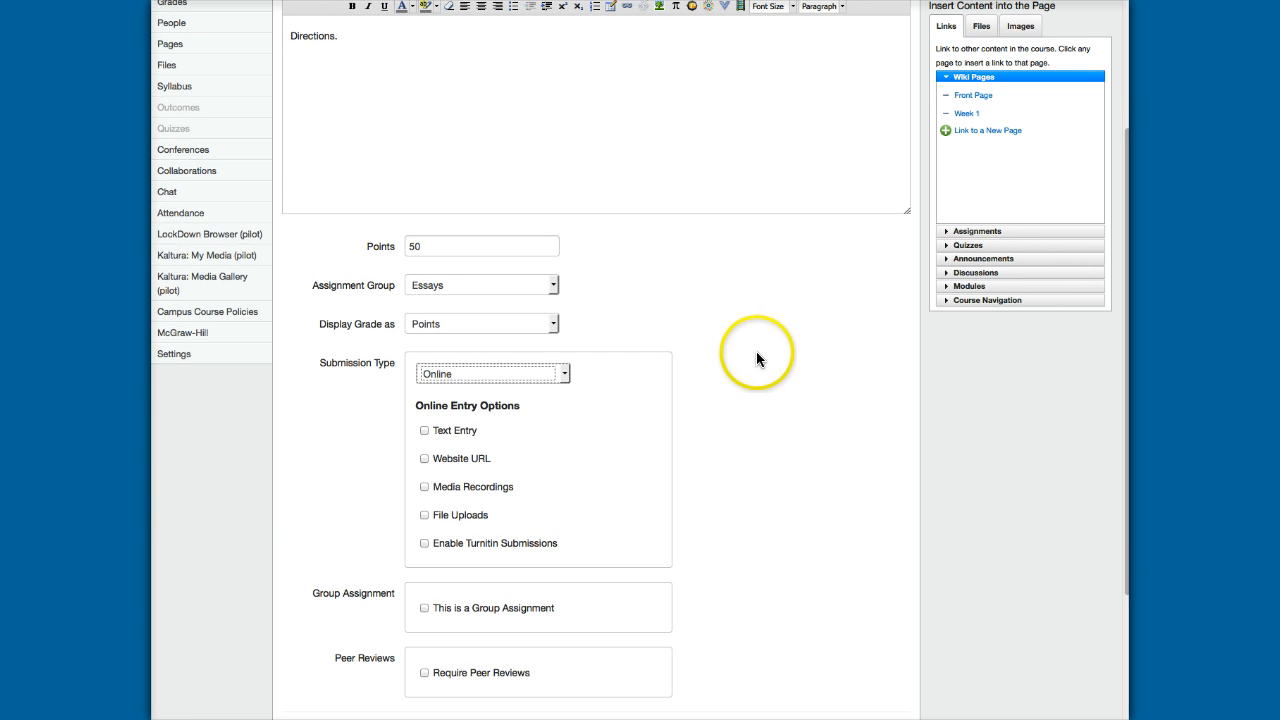
pyautogui.click(424, 515)
pyautogui.scroll(-1, 712, 486)
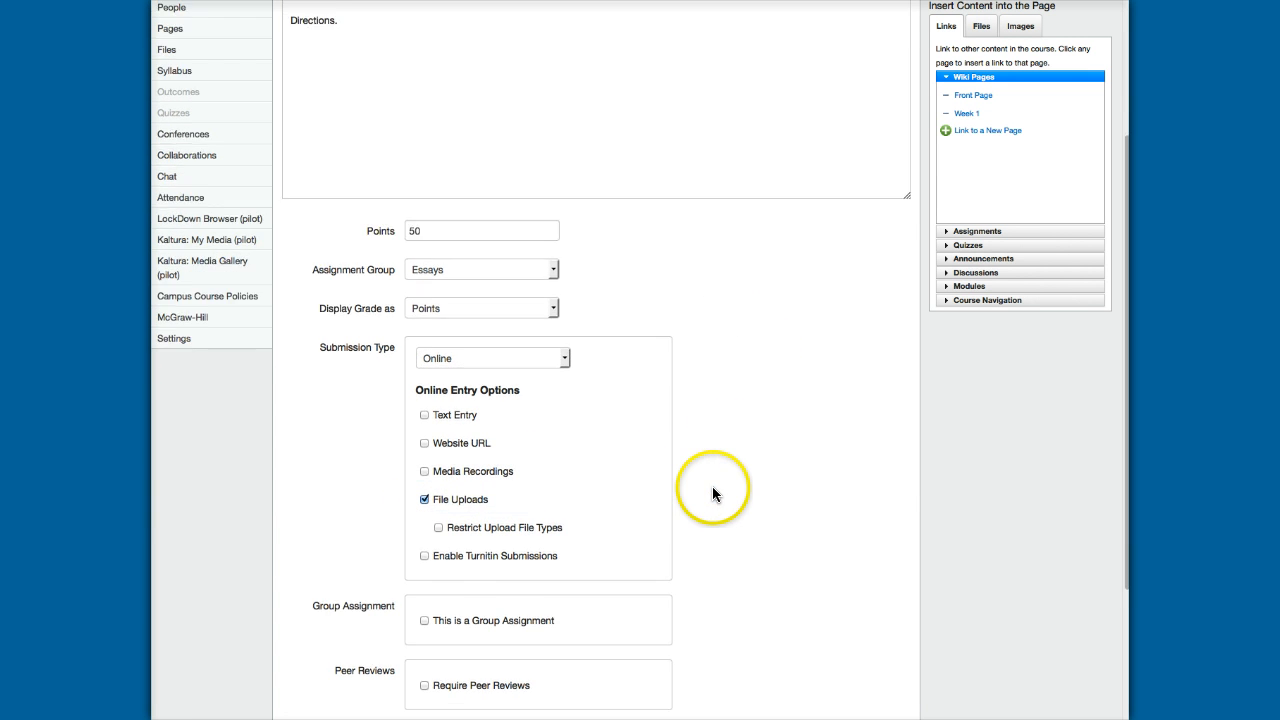
# Try enabling Turnitin submissions for the essay assignment and turn the option off again.
pyautogui.scroll(-2, 713, 487)
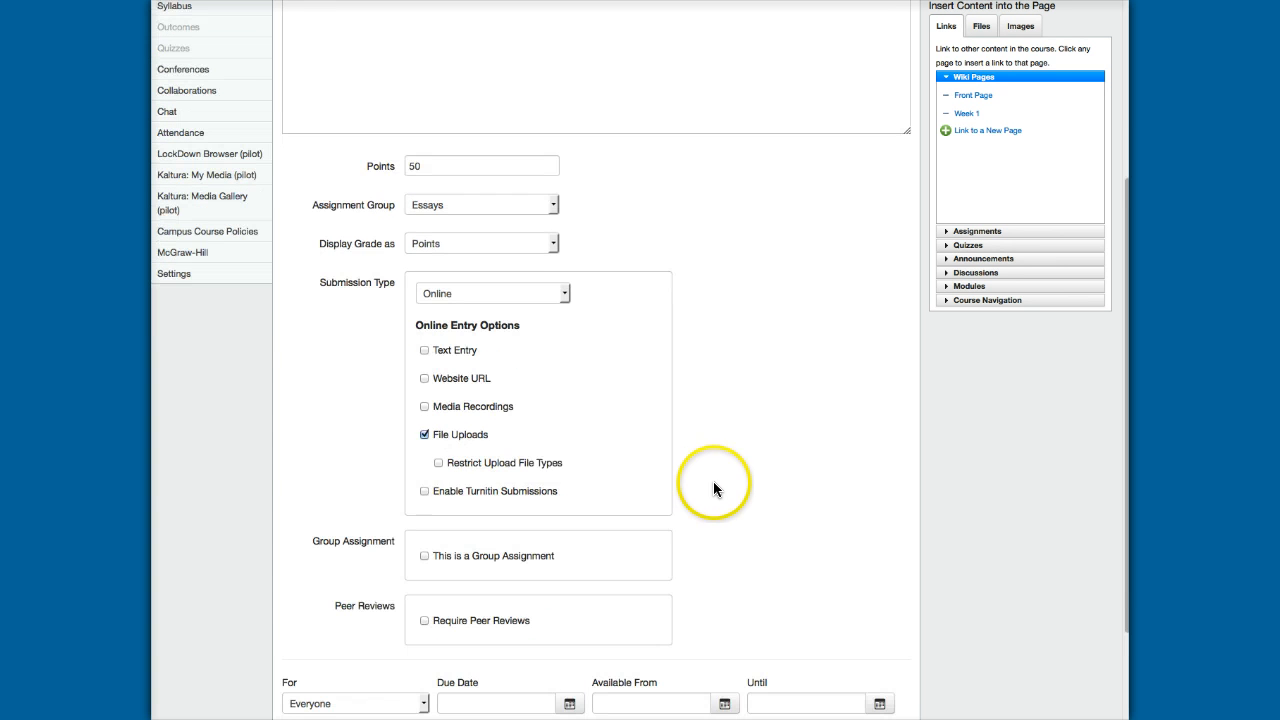
pyautogui.click(424, 486)
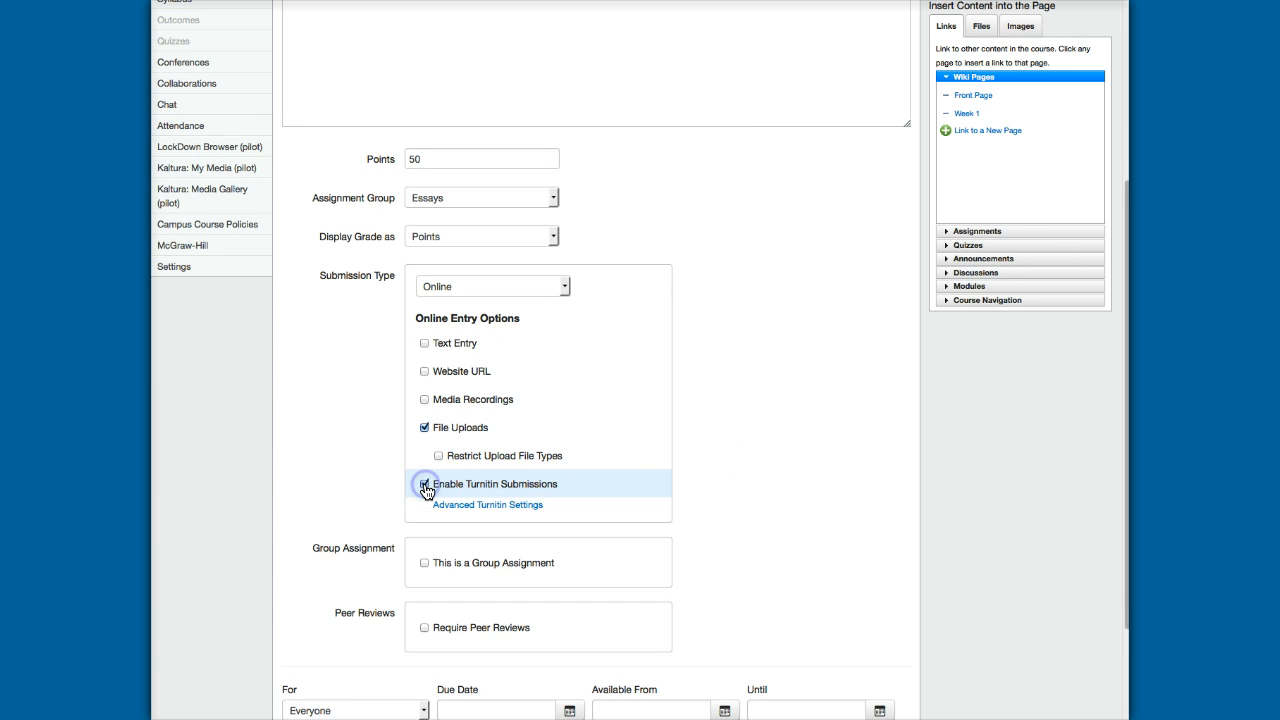
pyautogui.click(482, 484)
# Try making the essay a group assignment, dismiss the new group set dialog, and turn the group option off again.
pyautogui.scroll(-1, 710, 495)
pyautogui.scroll(-1, 710, 487)
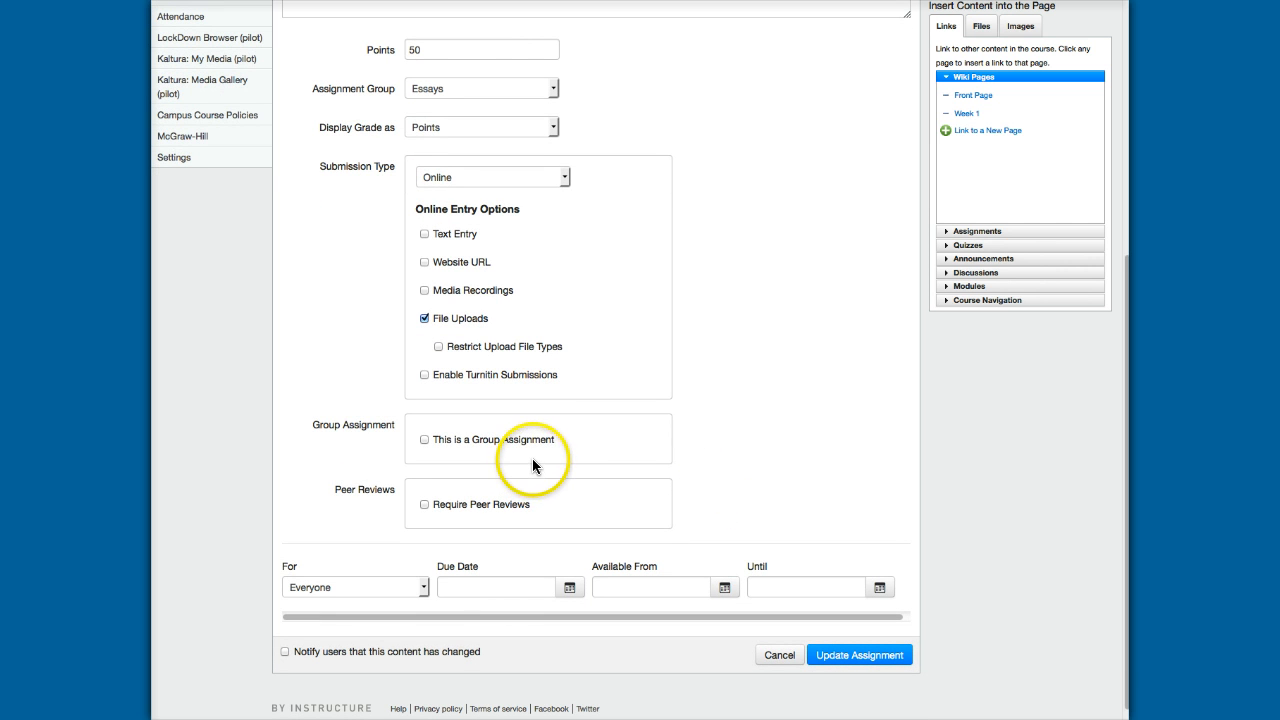
pyautogui.click(424, 442)
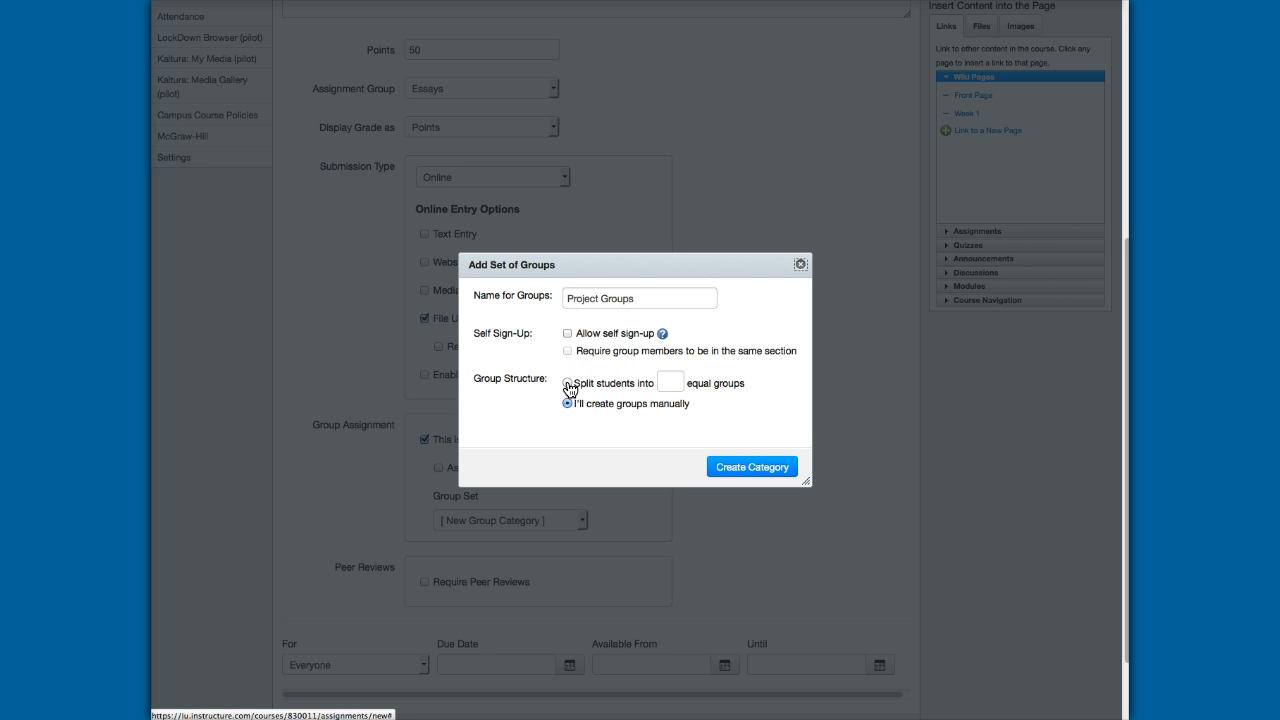
pyautogui.click(800, 264)
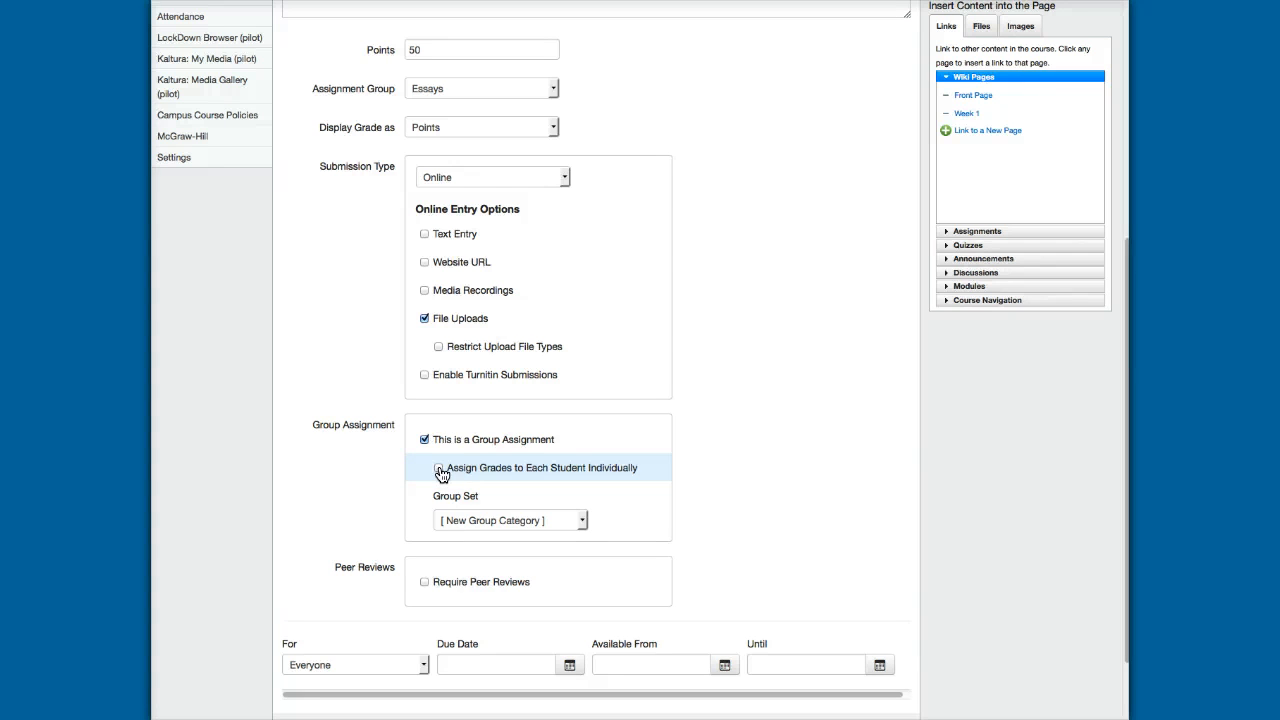
pyautogui.click(424, 440)
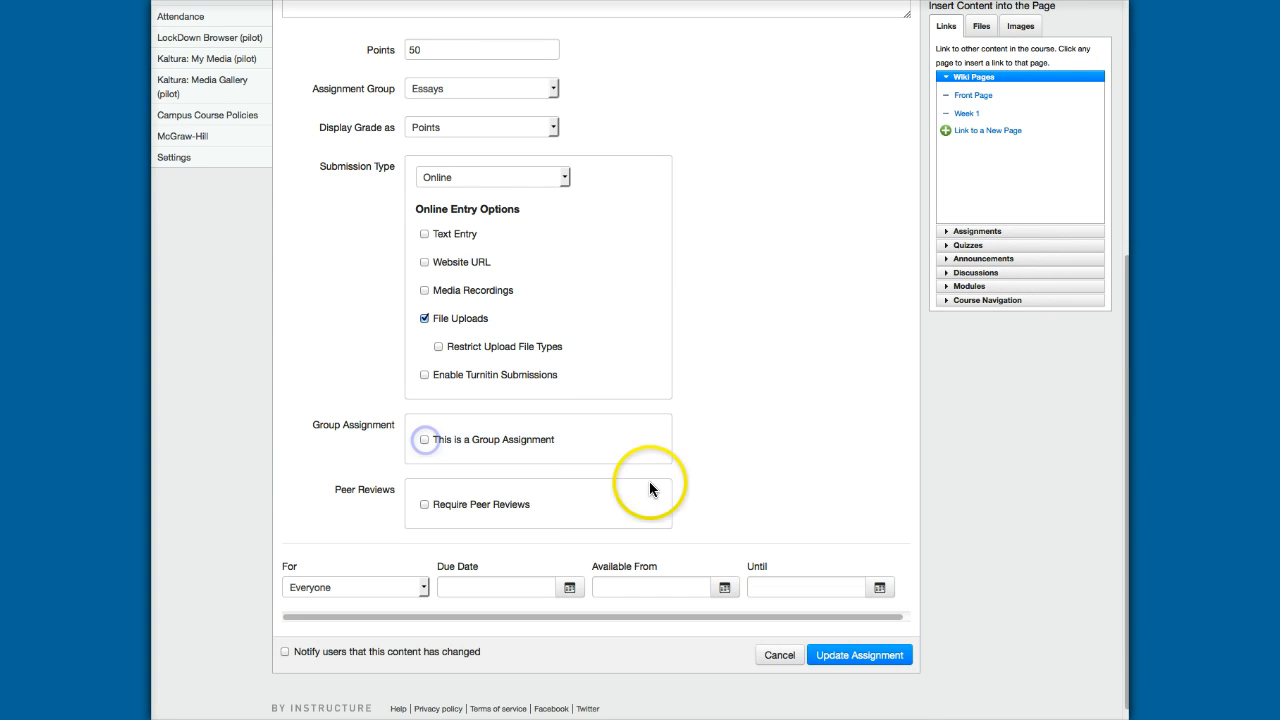
# Try requiring automatically assigned peer reviews for the essay and remove the peer review requirement again.
pyautogui.click(424, 505)
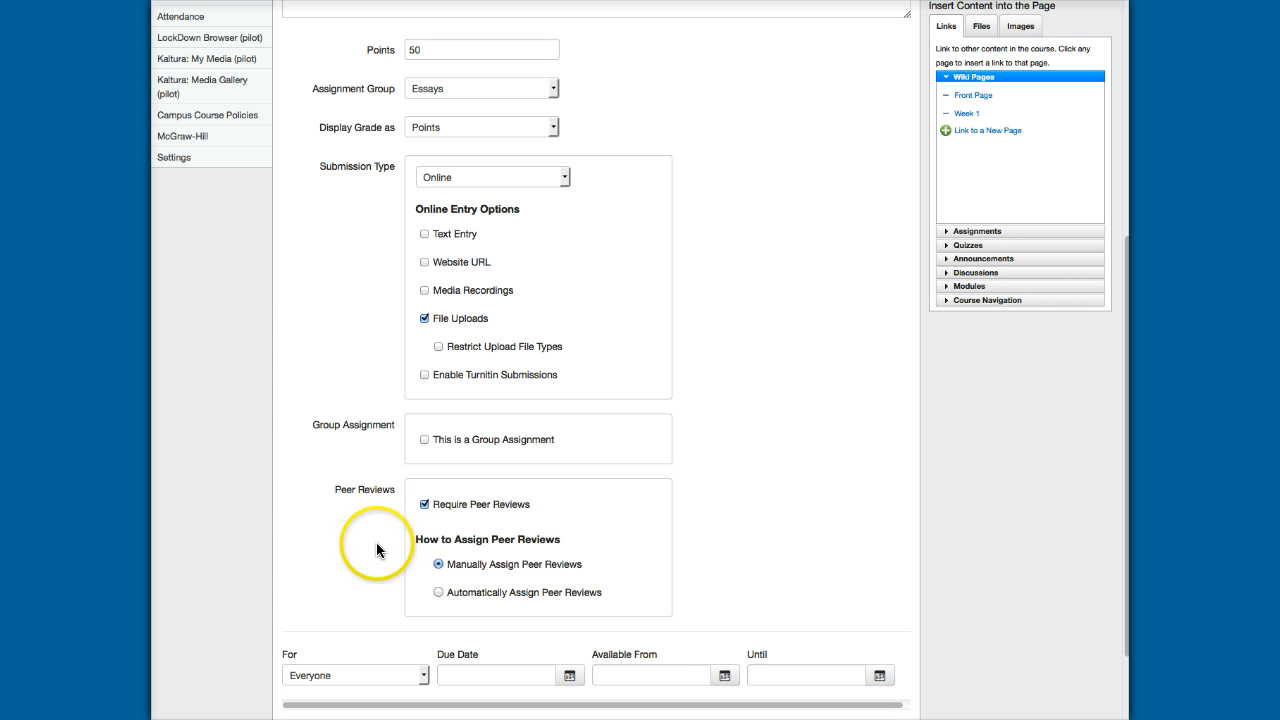
pyautogui.click(439, 596)
pyautogui.scroll(-1, 518, 575)
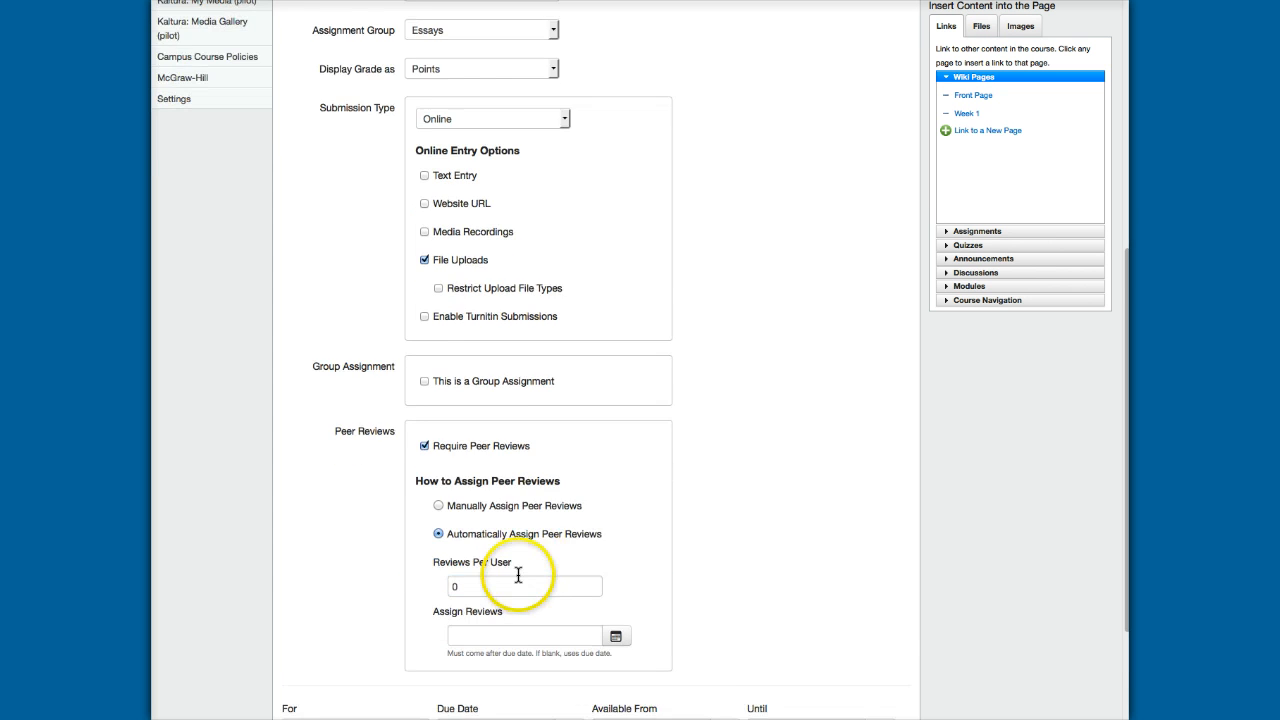
pyautogui.scroll(-1, 518, 575)
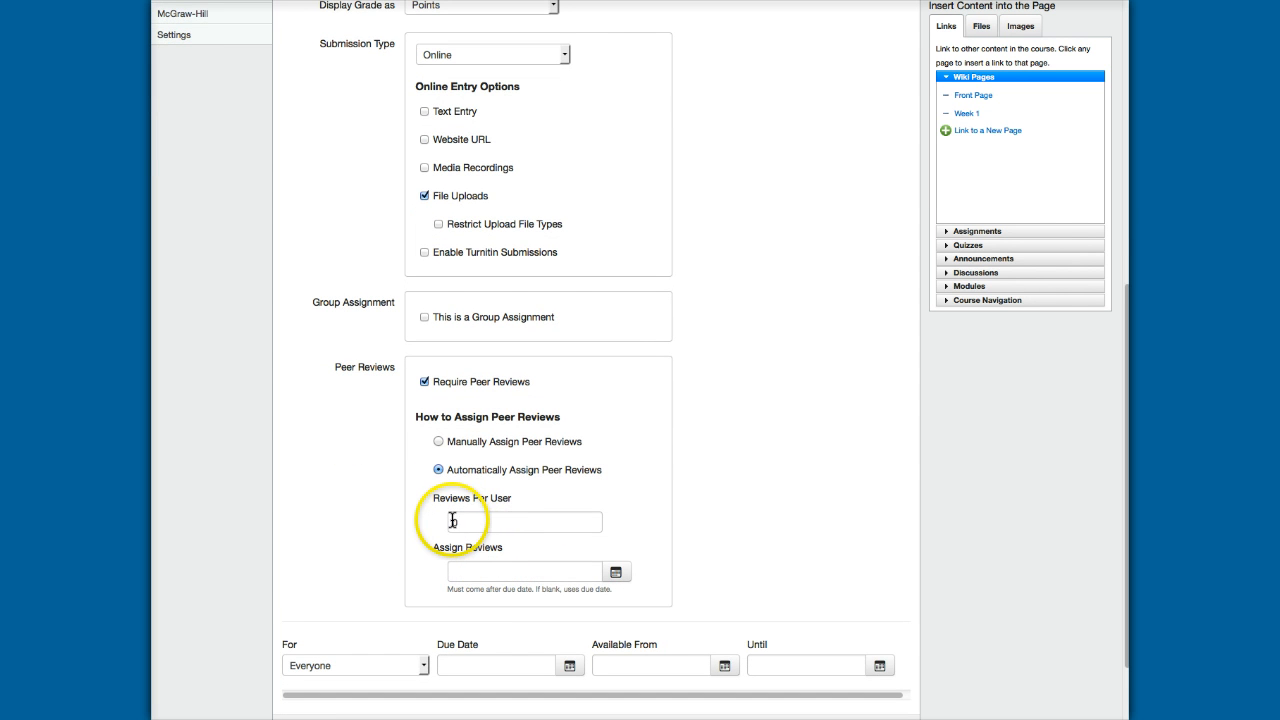
pyautogui.click(616, 573)
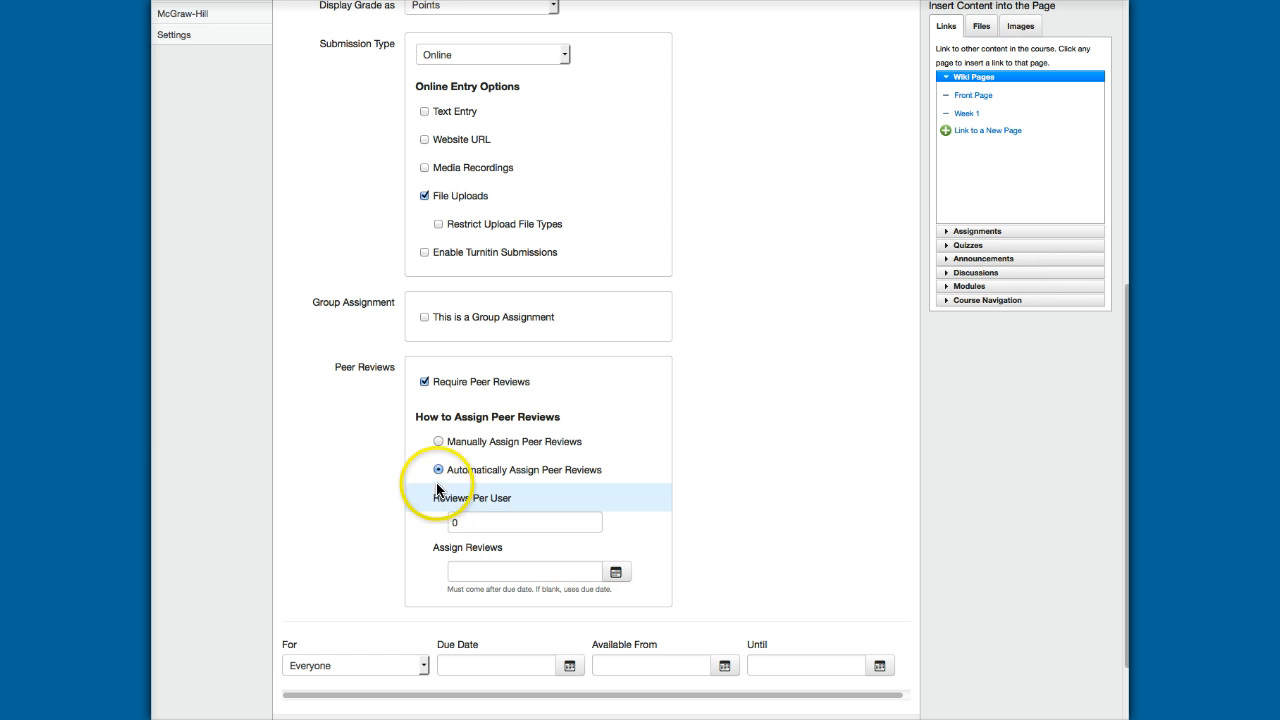
pyautogui.click(424, 382)
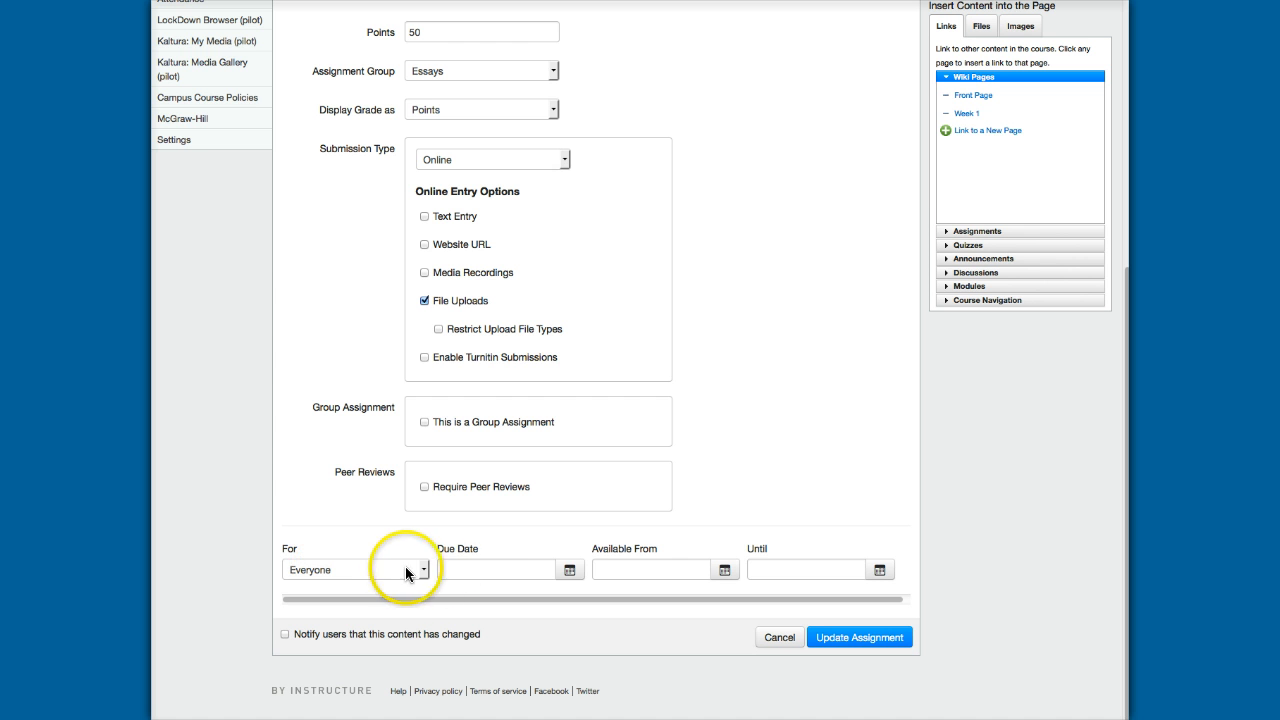
# Set the essay assignment's due date for everyone to Sep 5, 2014, leaving the time blank.
pyautogui.click(576, 574)
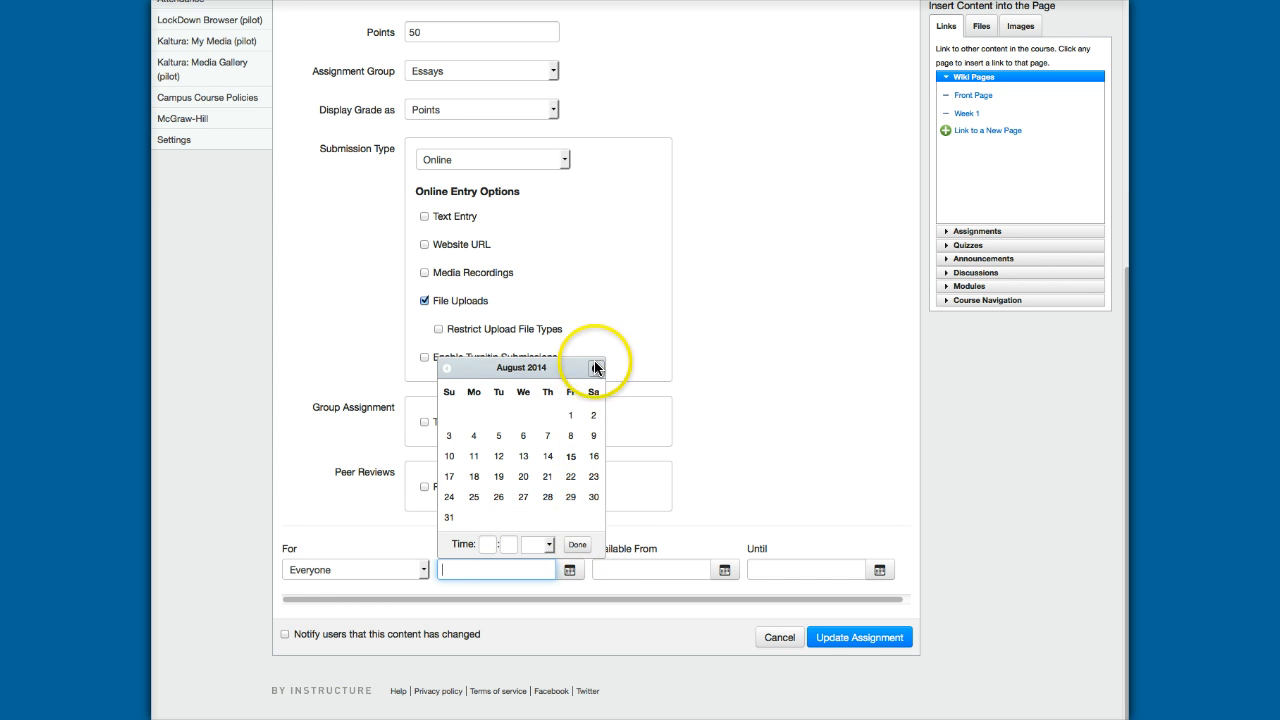
pyautogui.click(594, 368)
pyautogui.click(570, 416)
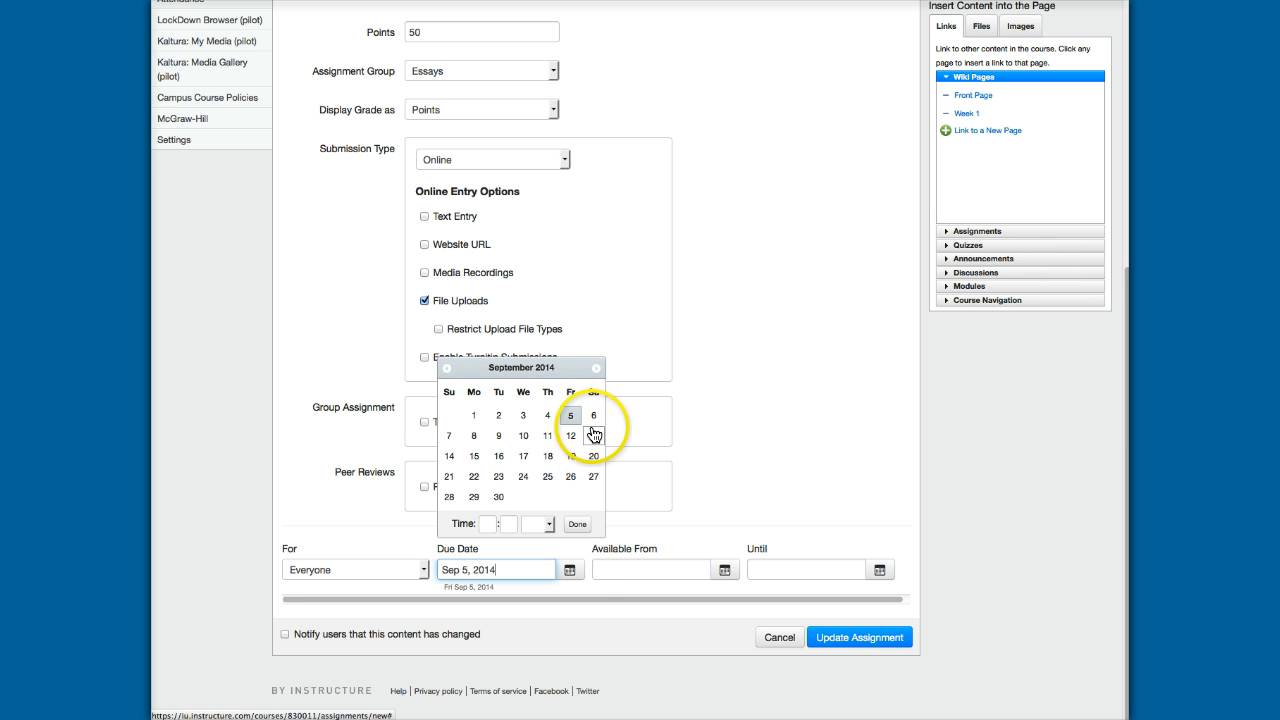
pyautogui.click(578, 575)
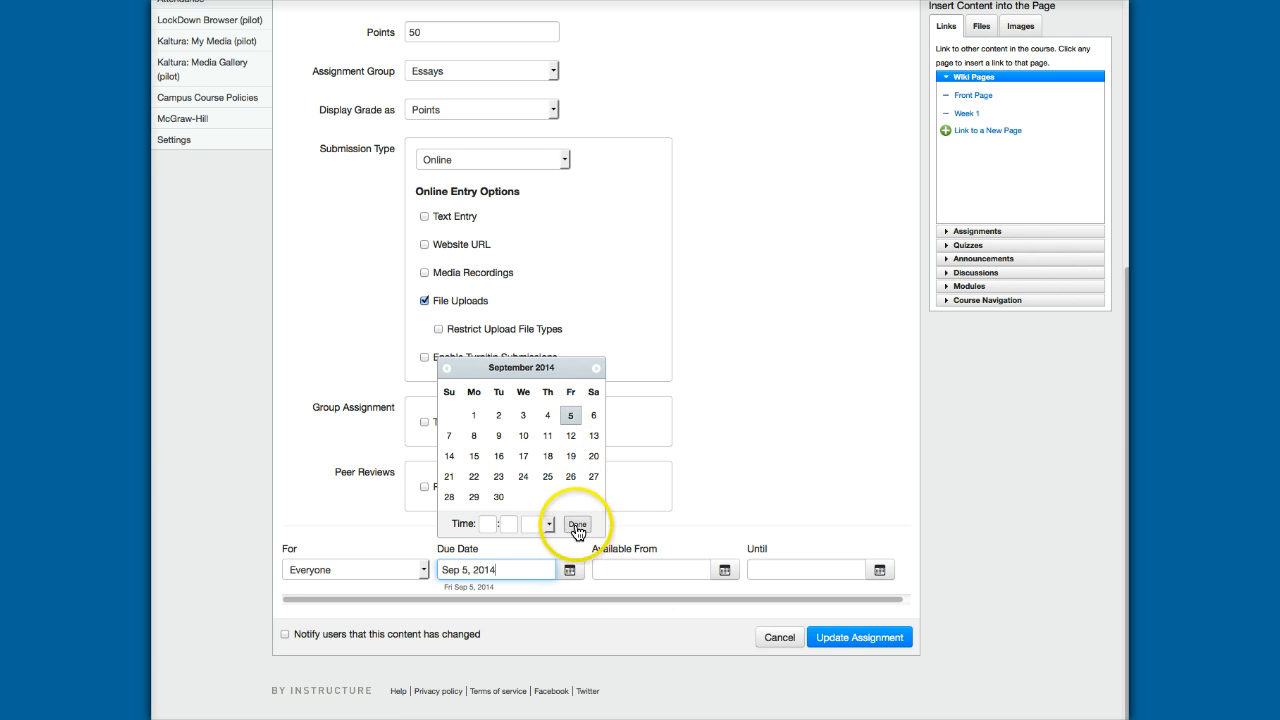
pyautogui.click(577, 524)
pyautogui.click(724, 569)
pyautogui.click(569, 569)
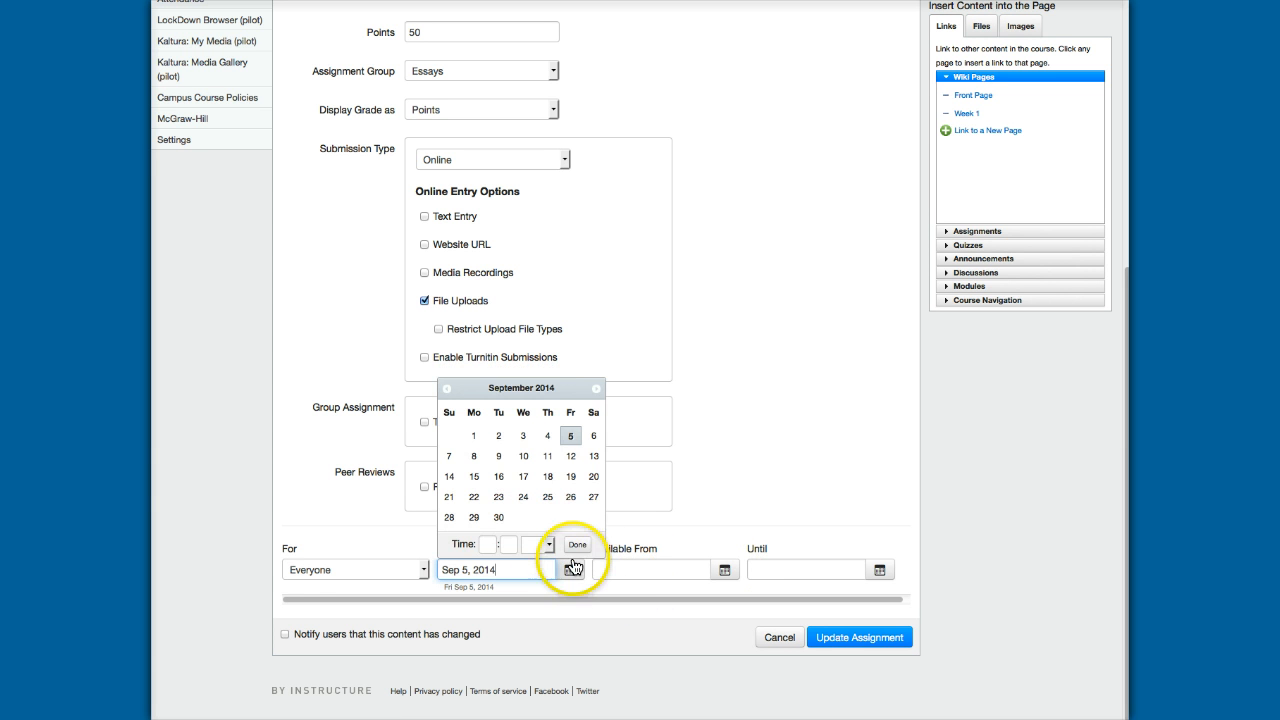
pyautogui.click(489, 544)
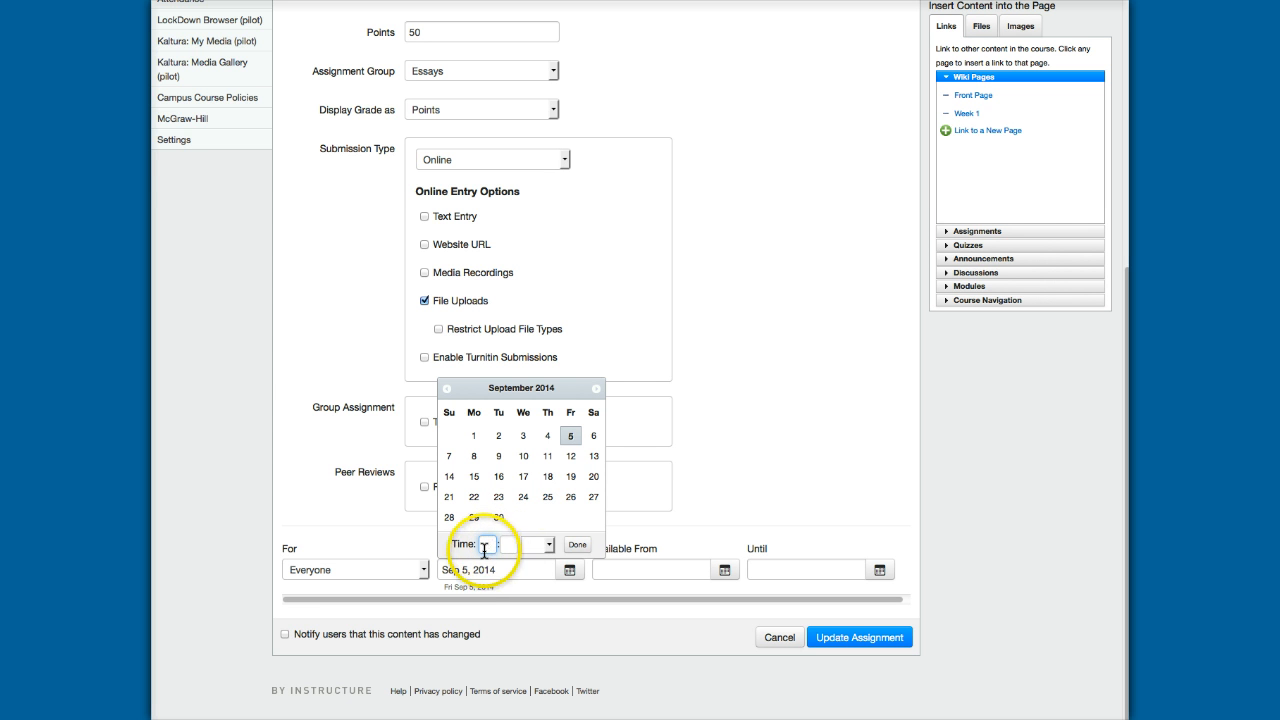
pyautogui.click(577, 544)
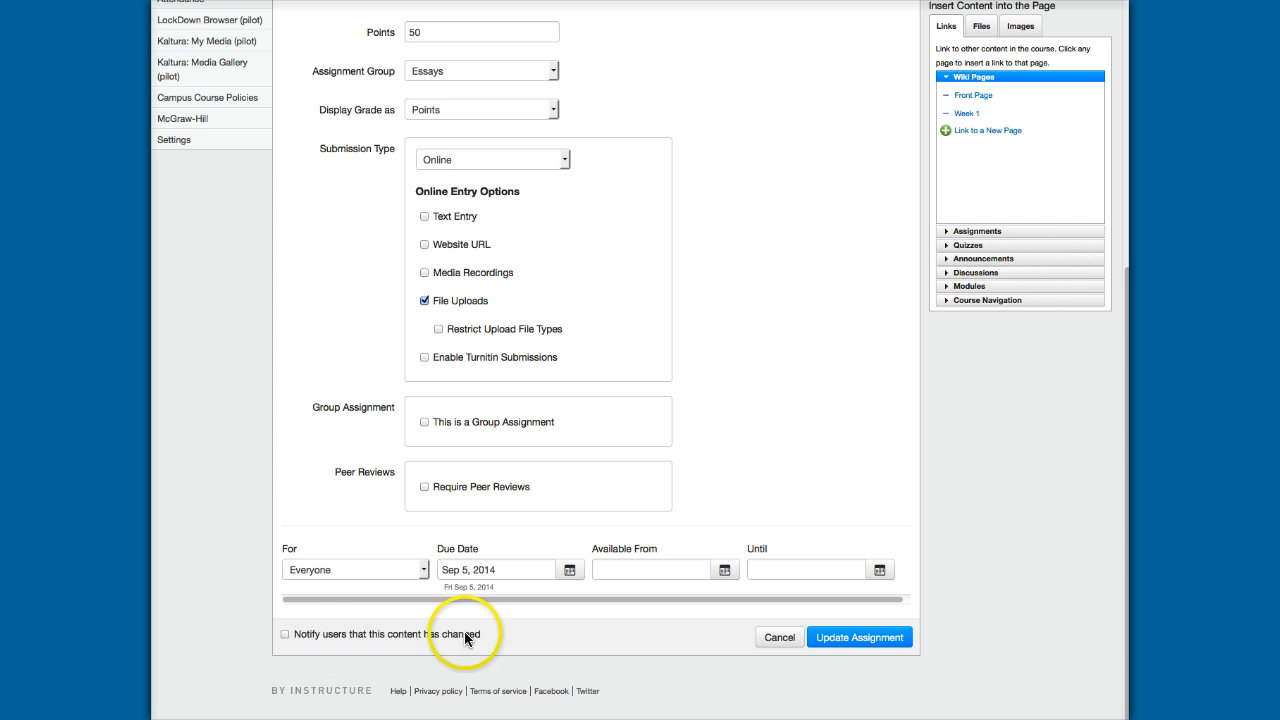
# Save the essay assignment and publish it.
pyautogui.click(829, 641)
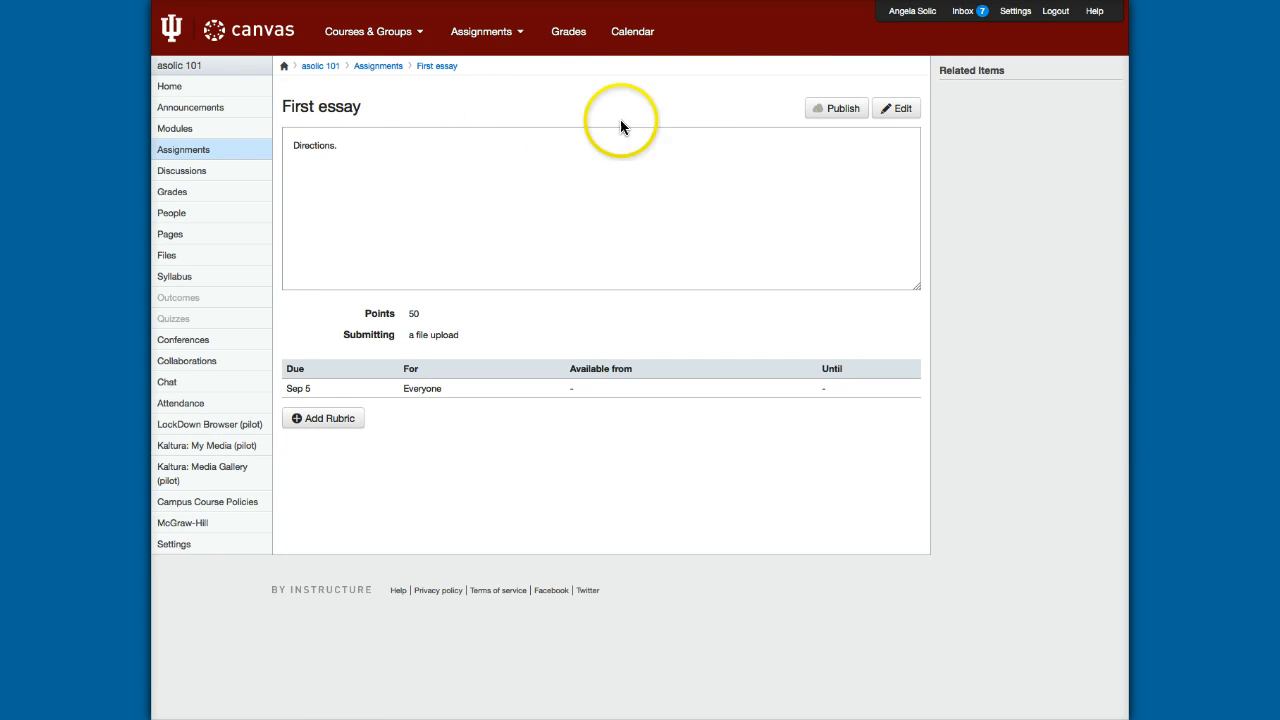
pyautogui.click(822, 112)
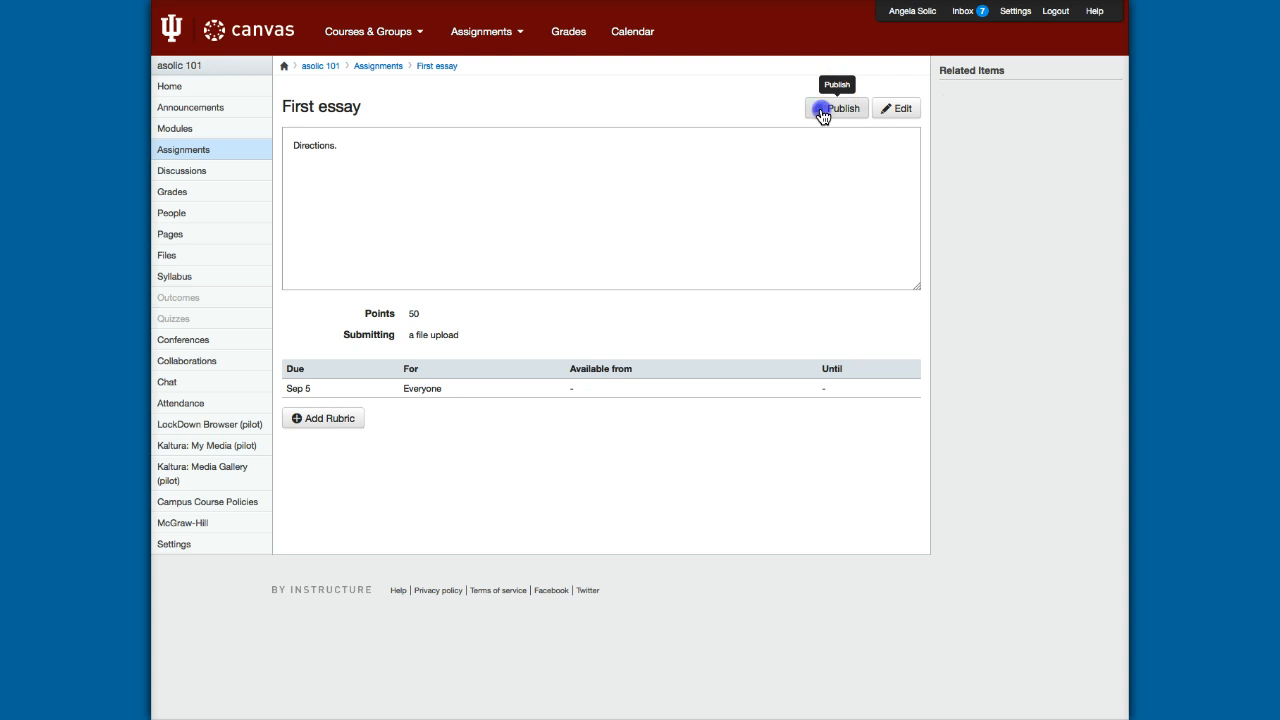
pyautogui.click(822, 112)
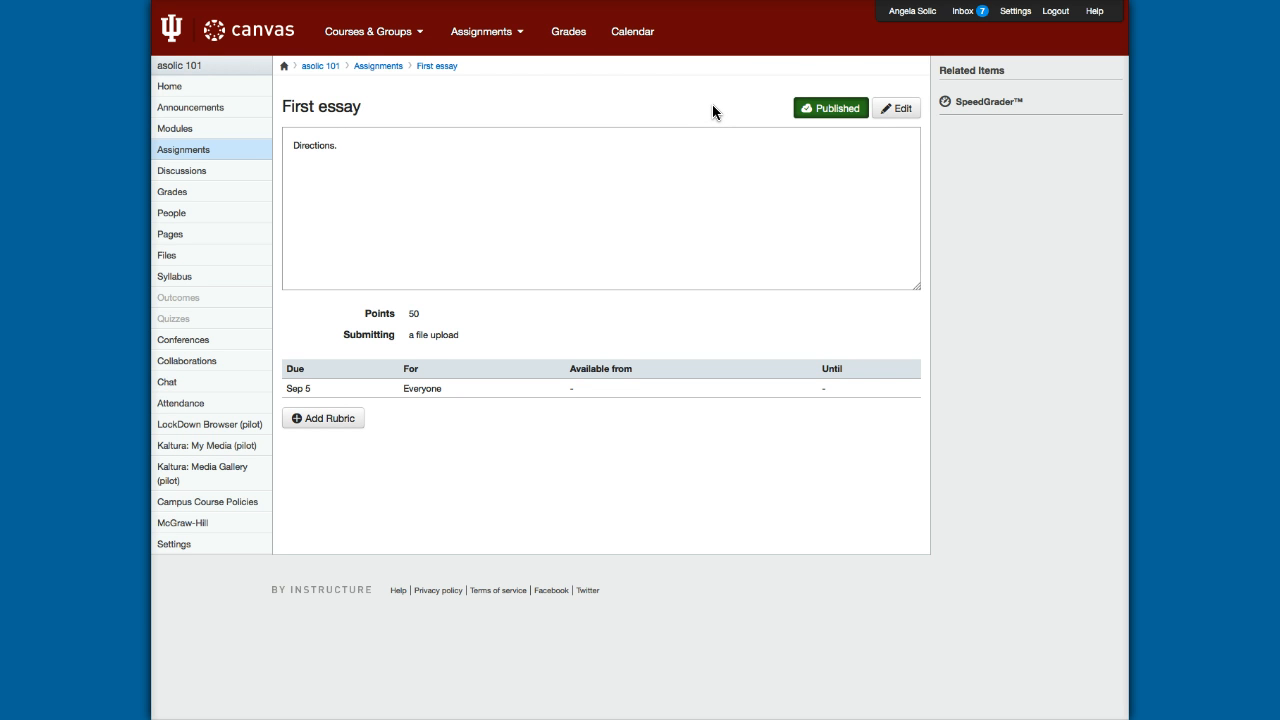
# Return to the course's assignments list and view the management options available for First essay.
pyautogui.click(376, 70)
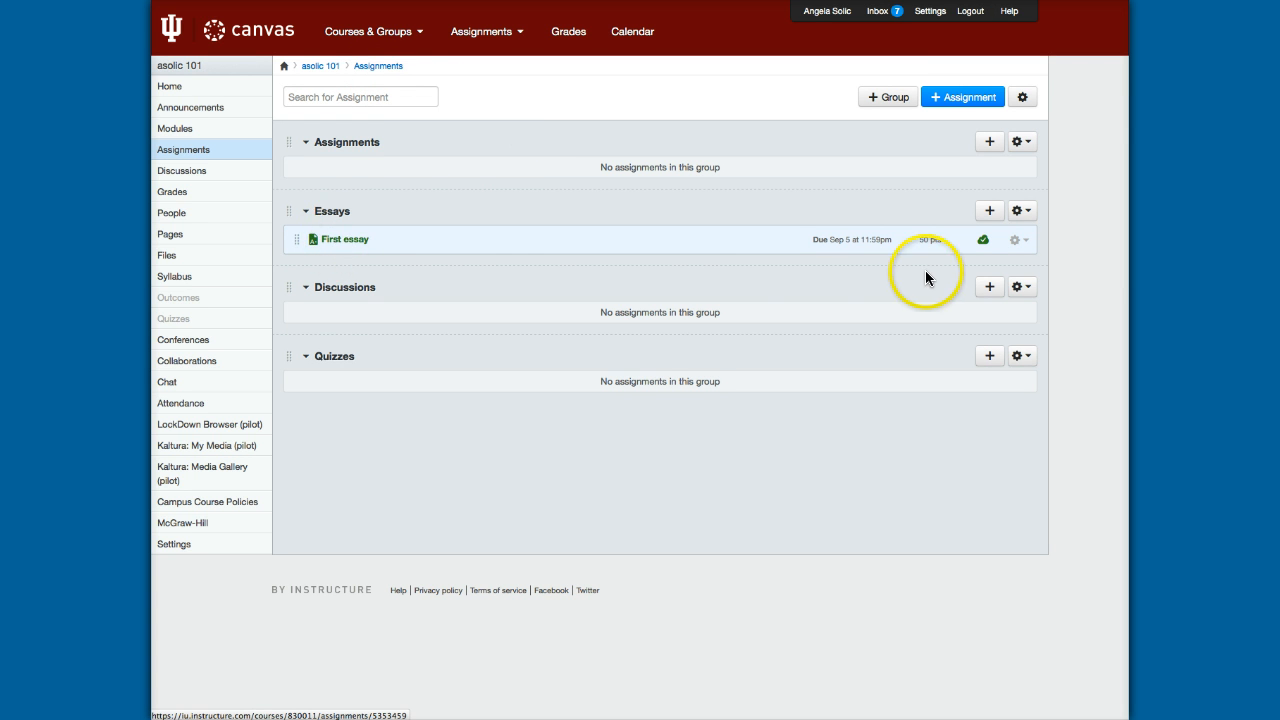
pyautogui.click(1026, 241)
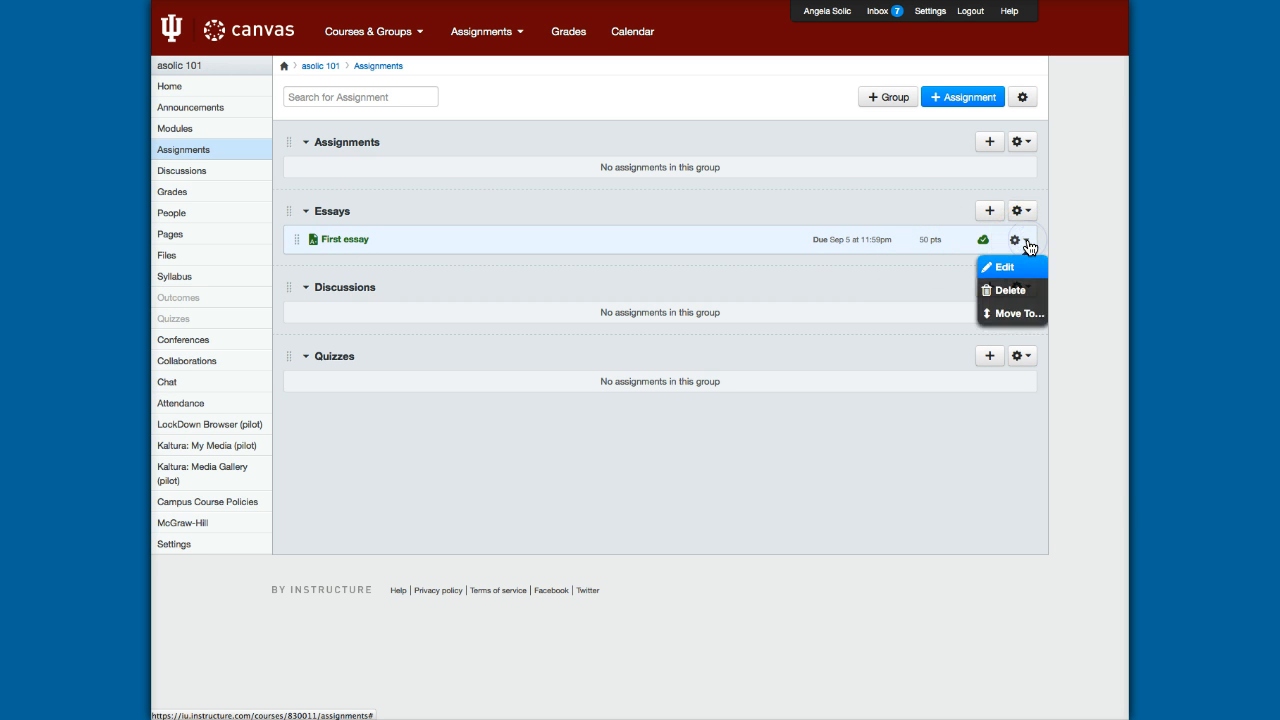
pyautogui.click(1026, 242)
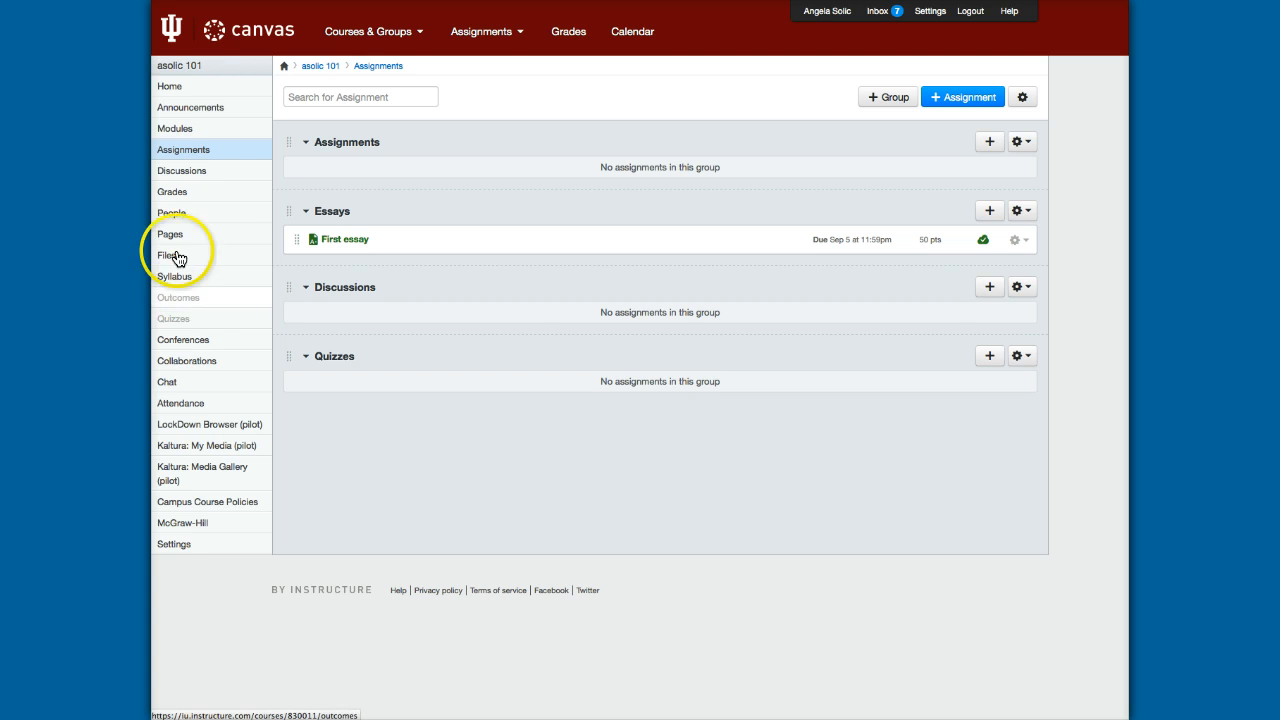
# Check how First essay is listed in the course gradebook and at the end of the course syllabus.
pyautogui.click(168, 194)
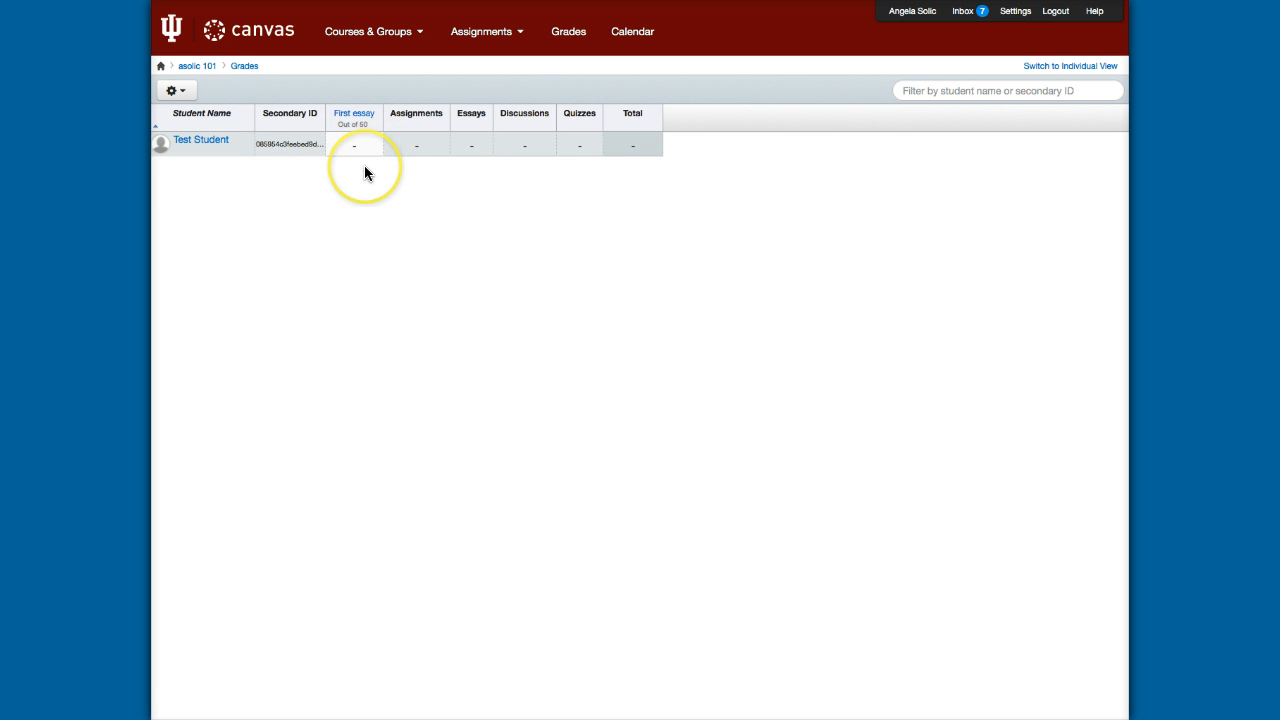
pyautogui.click(189, 68)
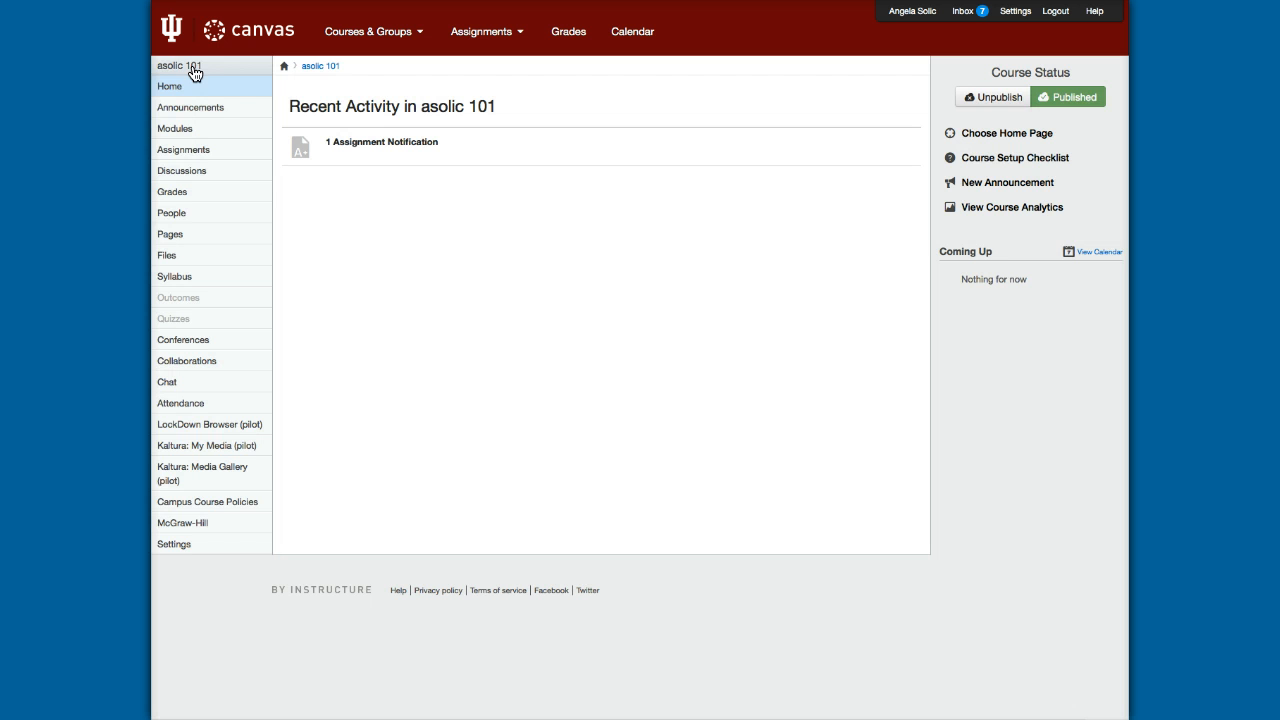
pyautogui.click(171, 277)
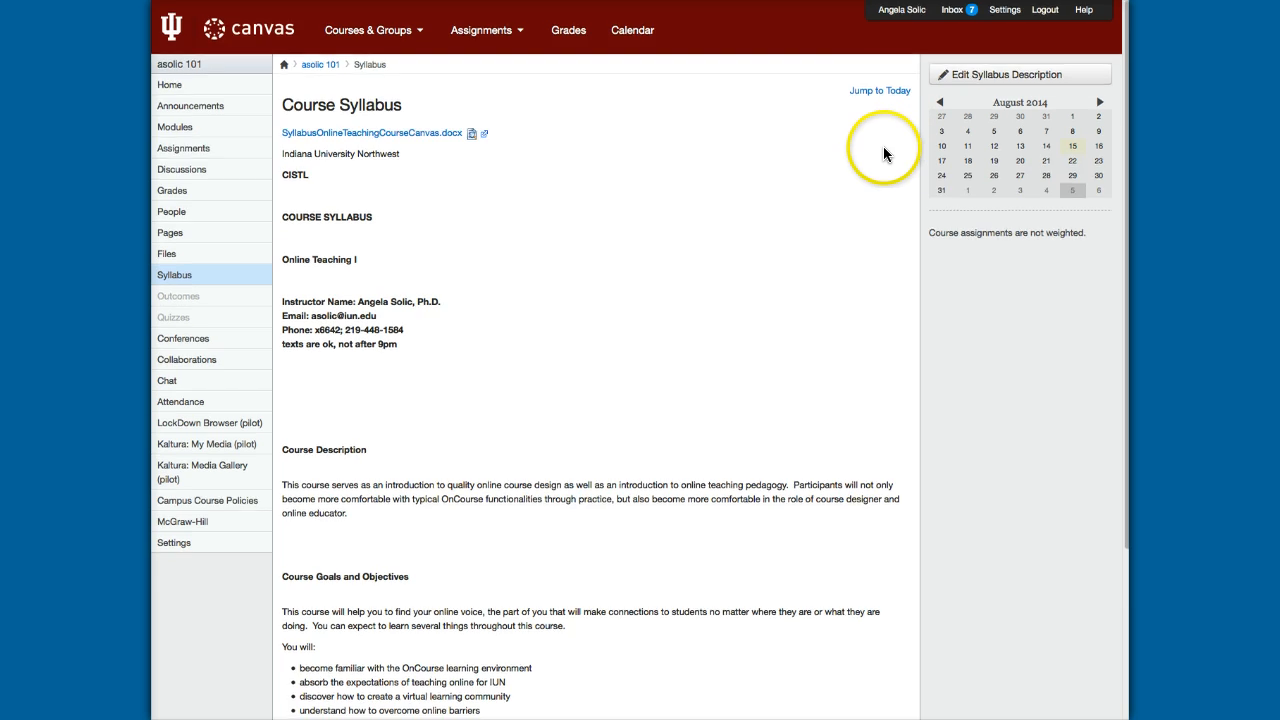
pyautogui.scroll(-5, 884, 150)
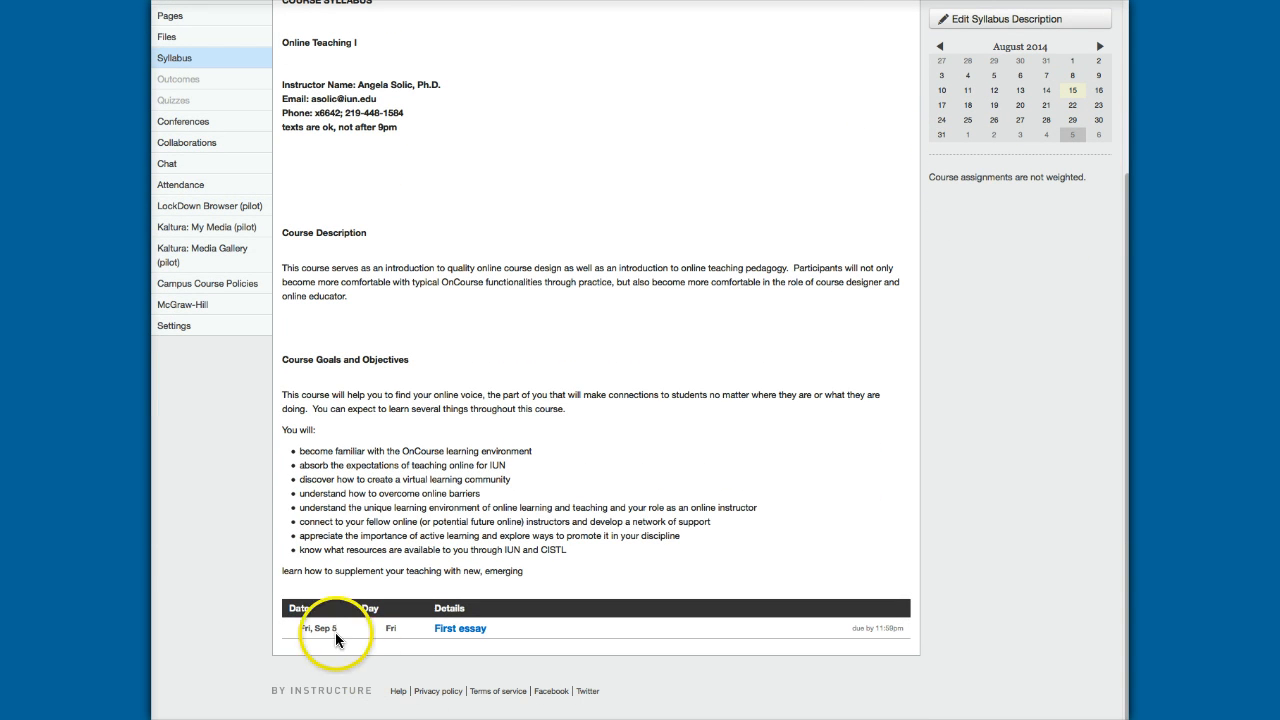